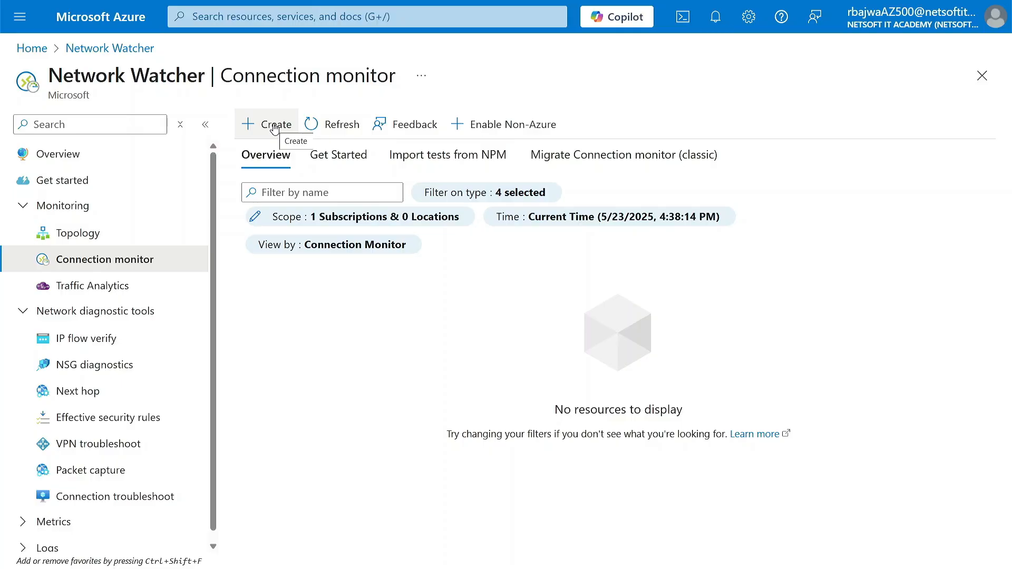
Create a connection monitor named NITA-CM in the Canada Central region and continue to its test group details
click(273, 128)
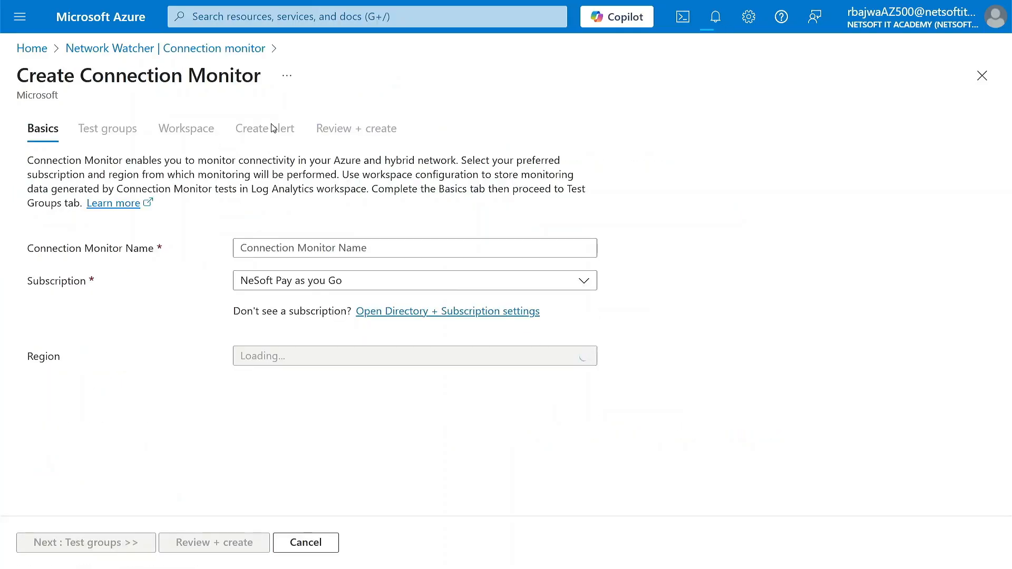
click(346, 249)
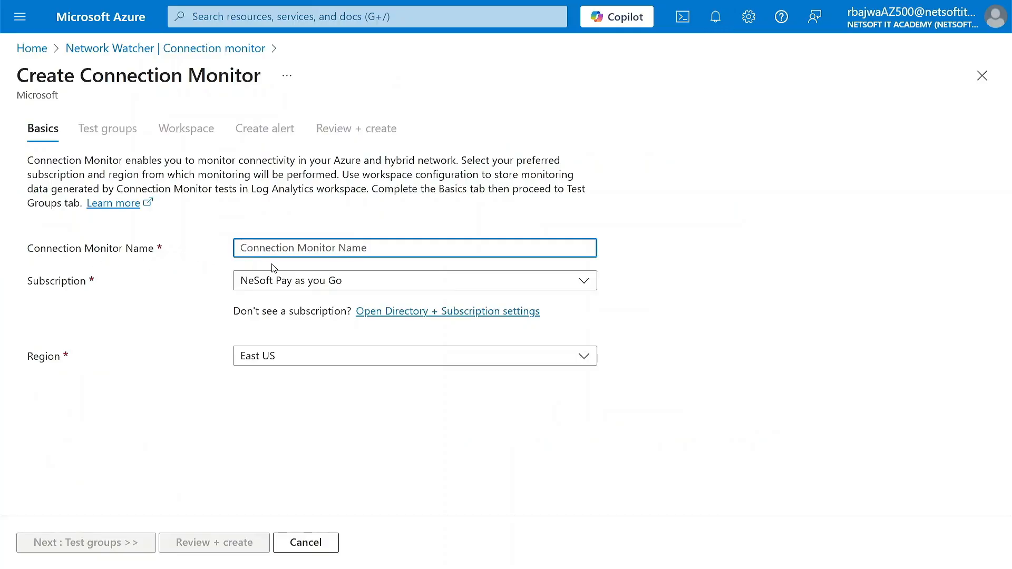
text(NI)
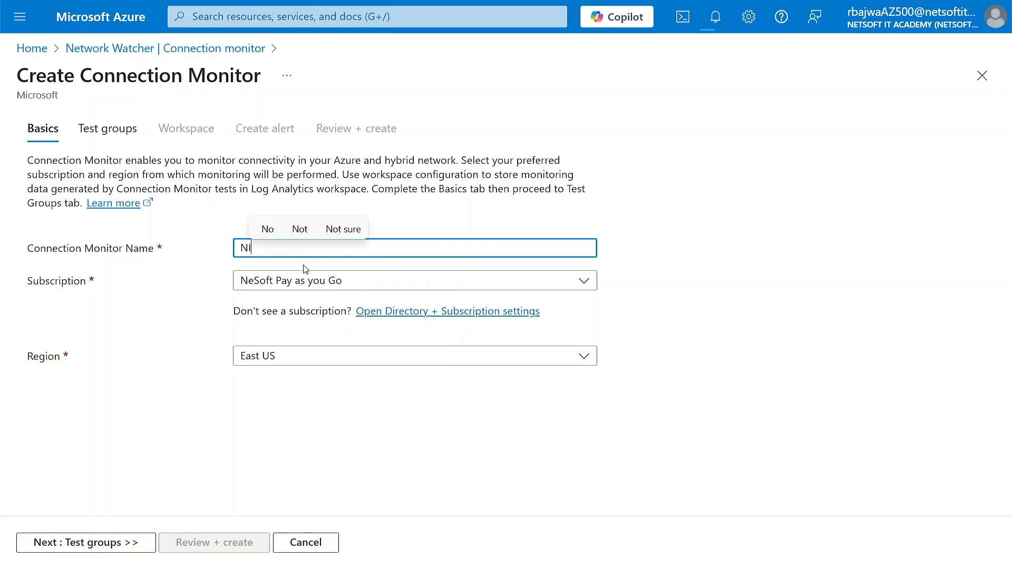
text(TA-CM)
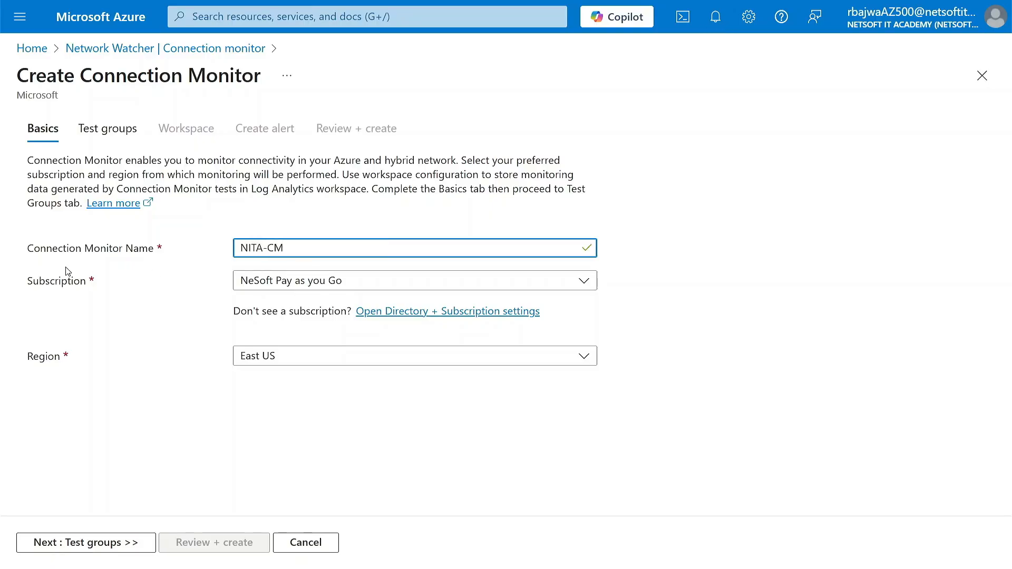
click(333, 363)
text(can)
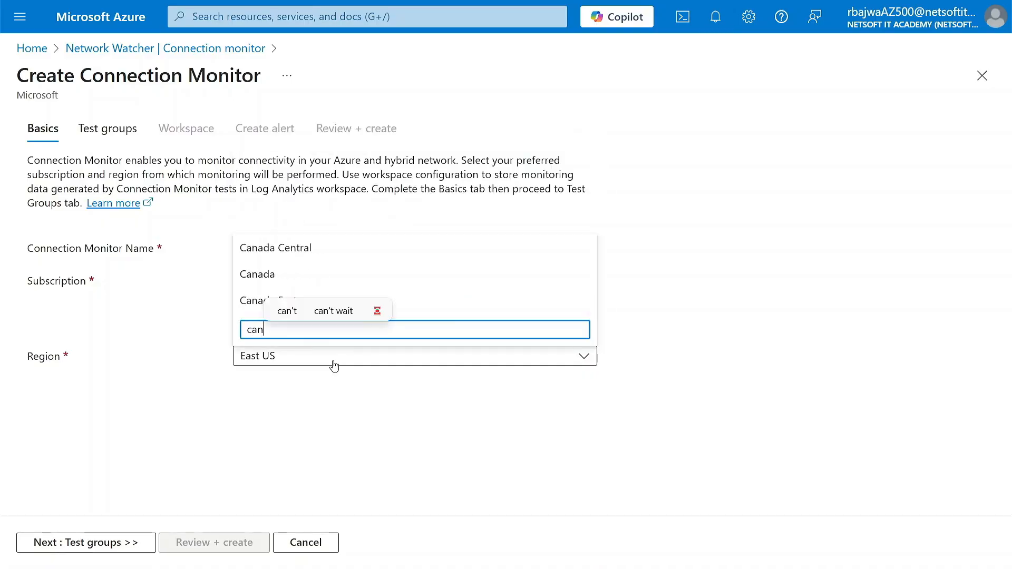
click(287, 248)
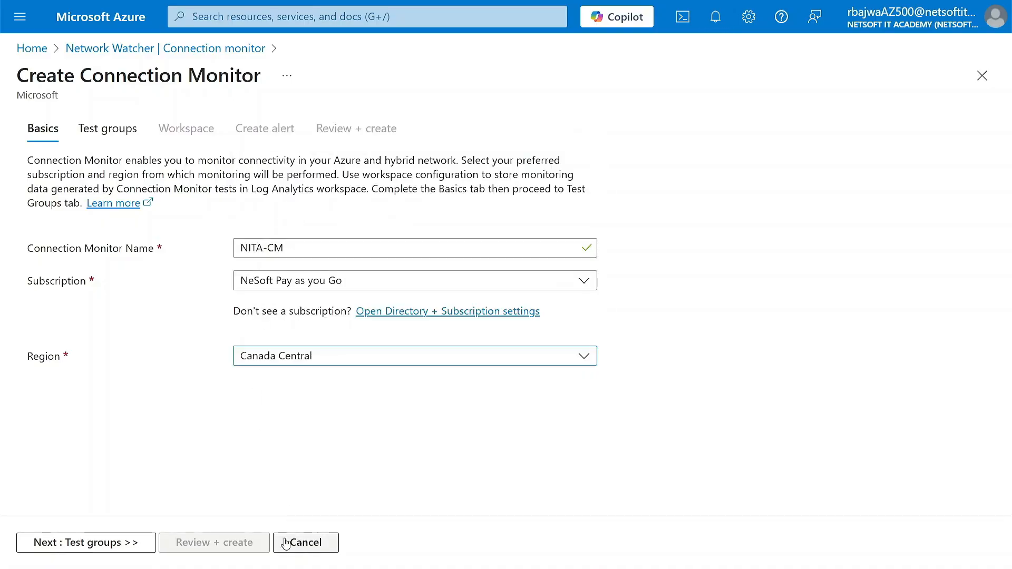
click(123, 548)
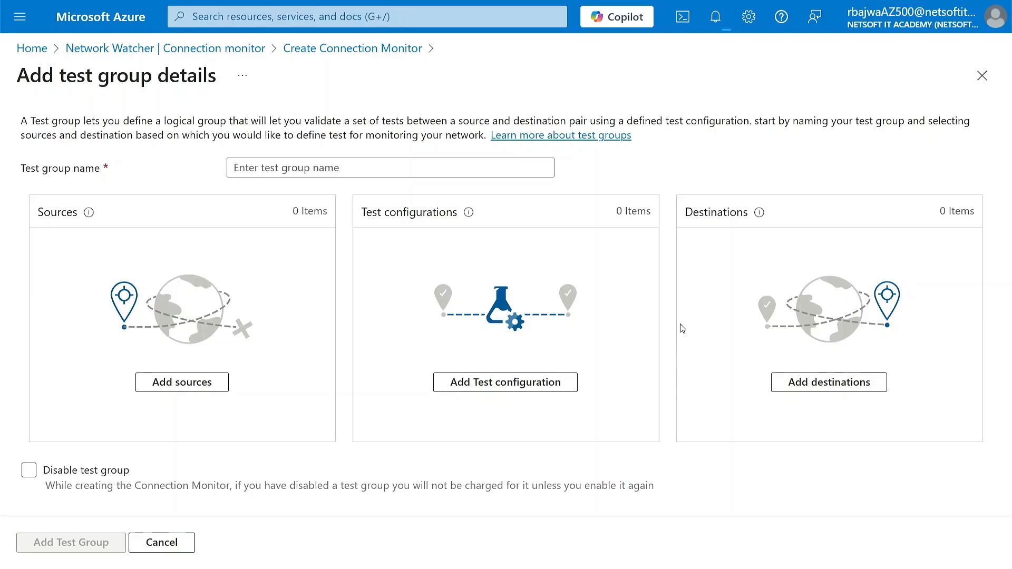
Add the virtual machine Cloud-VM01 from SUBNET01 of CLOUD-VNET01 as the test group's source, using IP 4.206.48.204
click(190, 385)
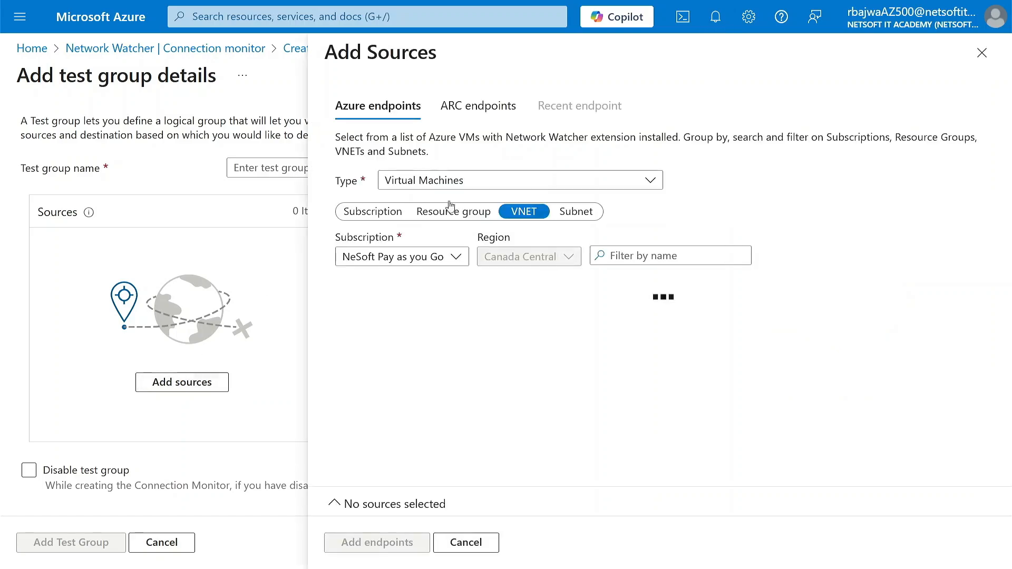
click(504, 185)
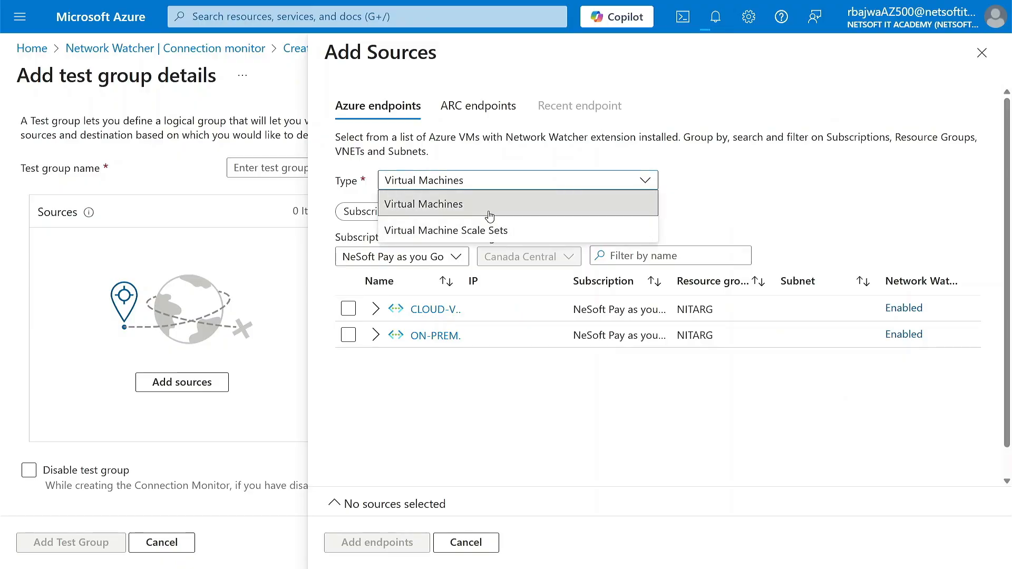
click(423, 441)
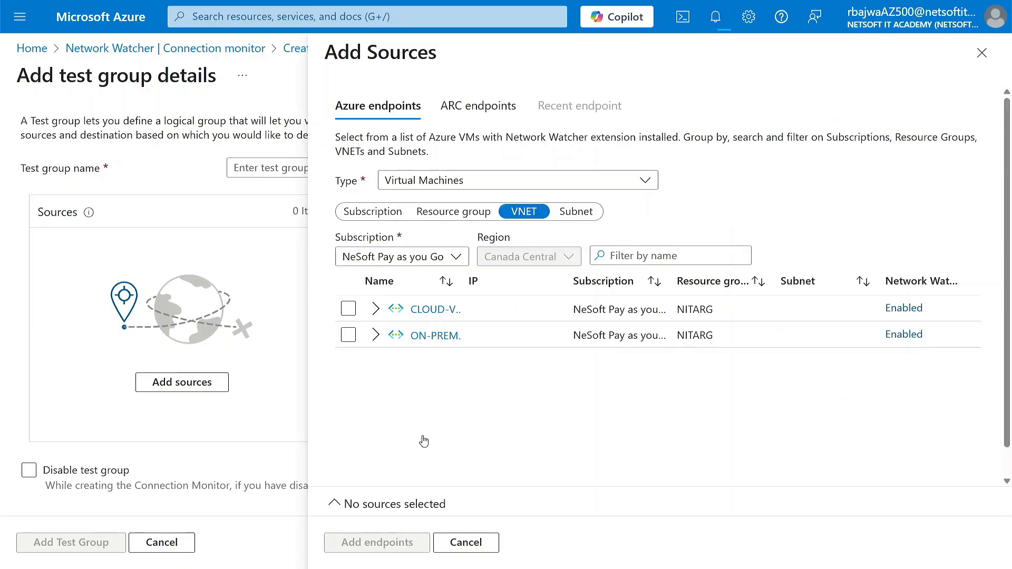
click(375, 309)
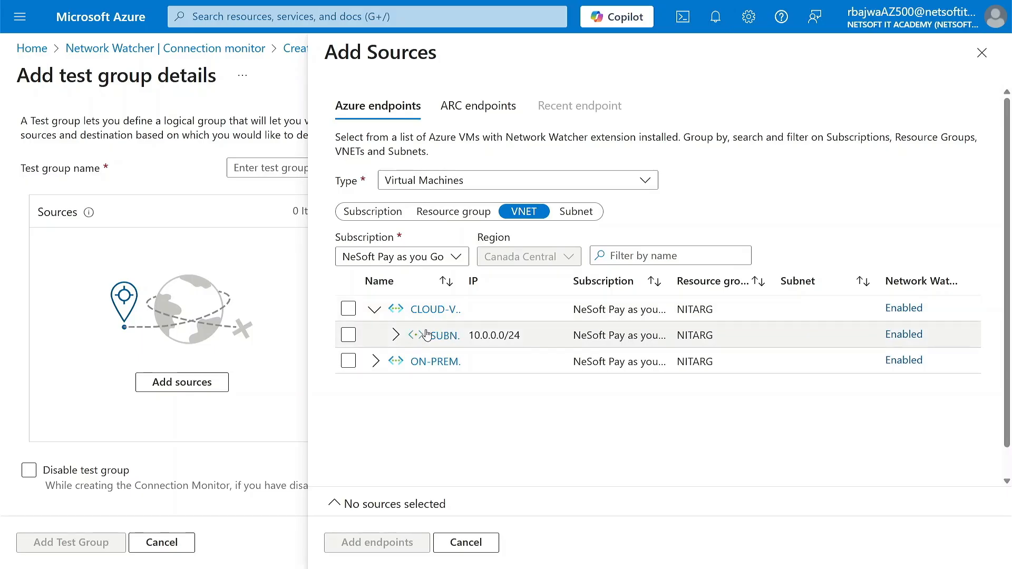
click(396, 335)
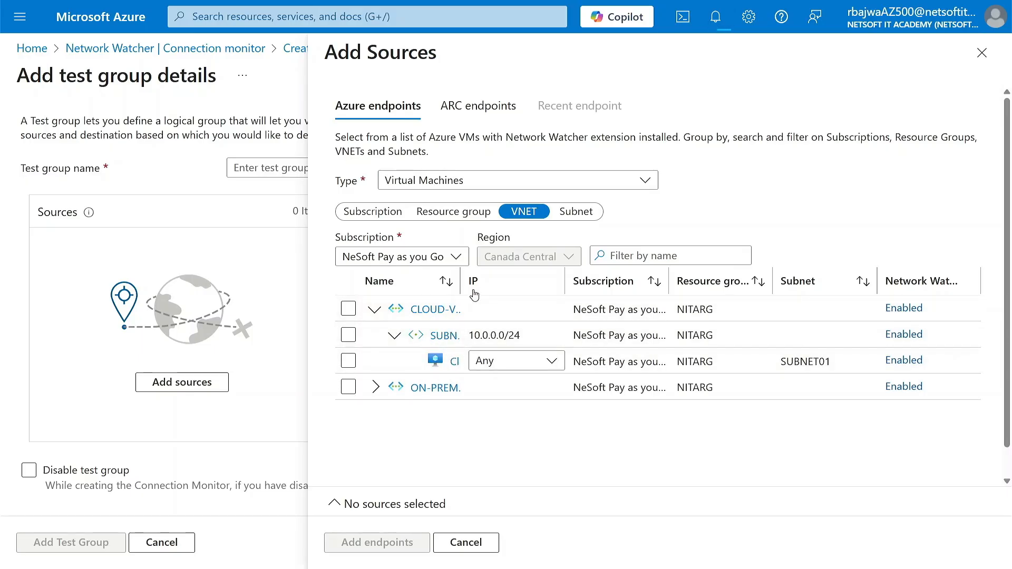
drag(462, 282, 578, 301)
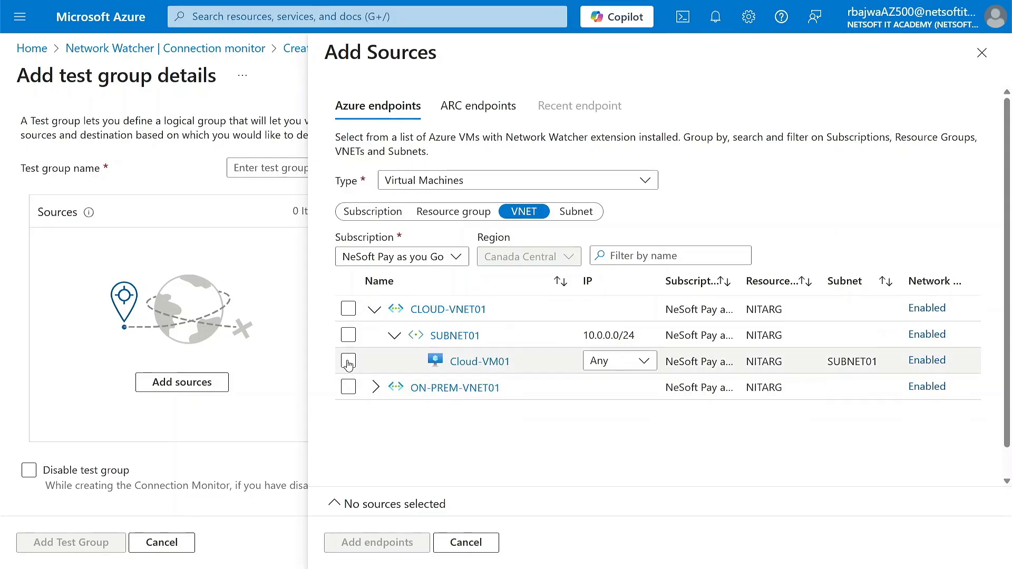
click(348, 361)
click(644, 363)
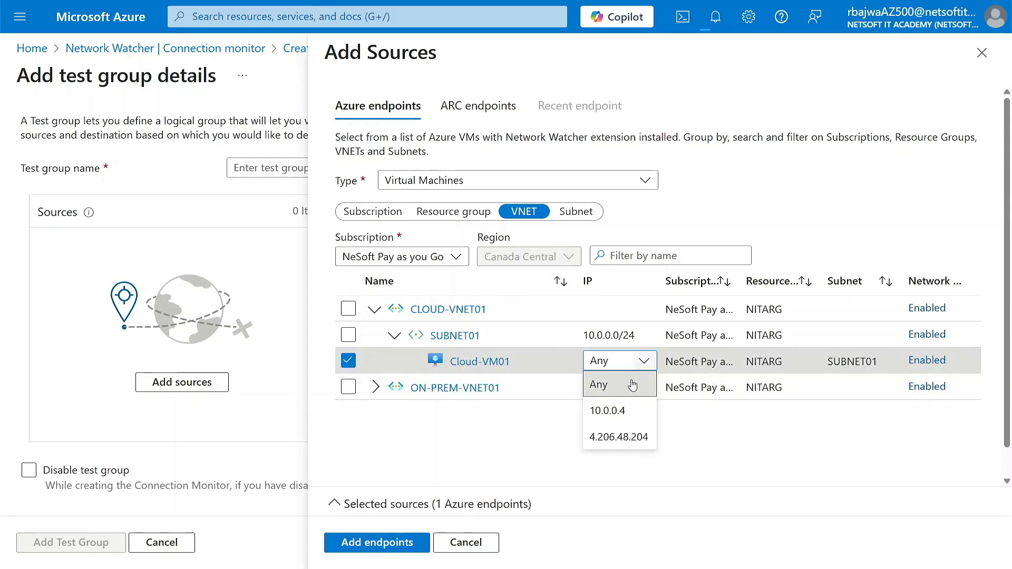
click(618, 443)
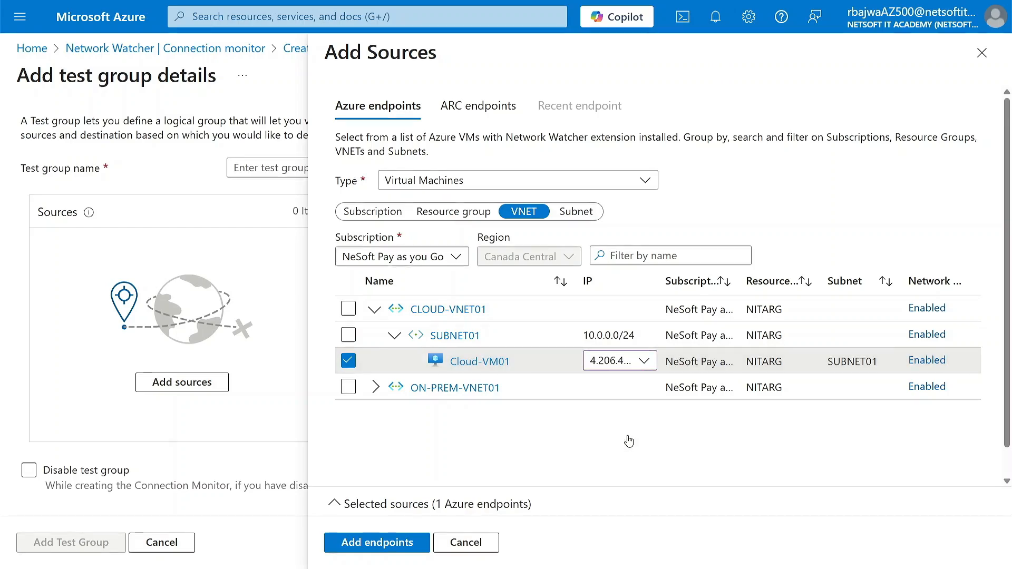
click(373, 545)
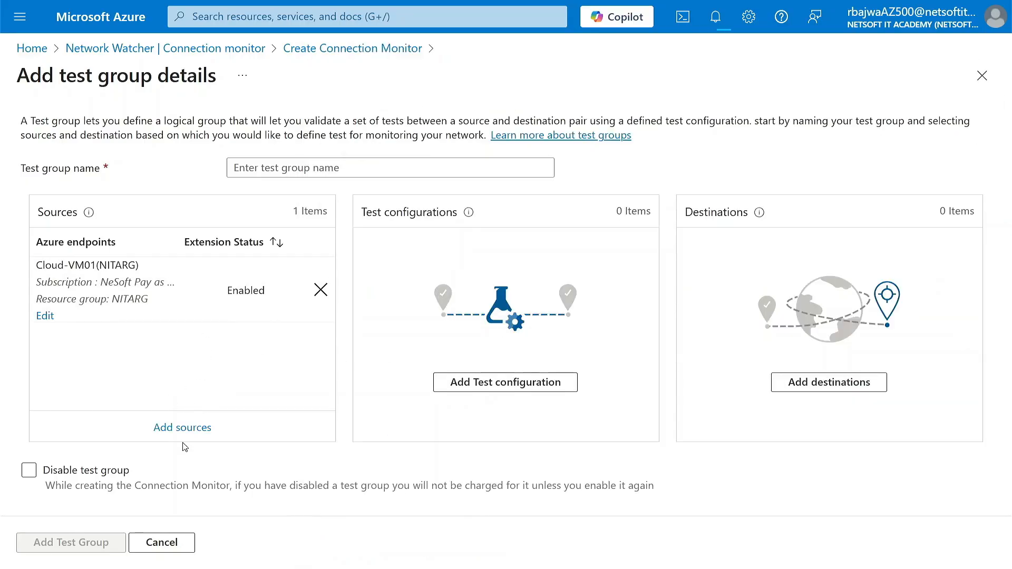
Add the on-premises server VM from SUBNET01 of the ON-PREM virtual network as the destination, using IP 4.206.77.142
click(835, 391)
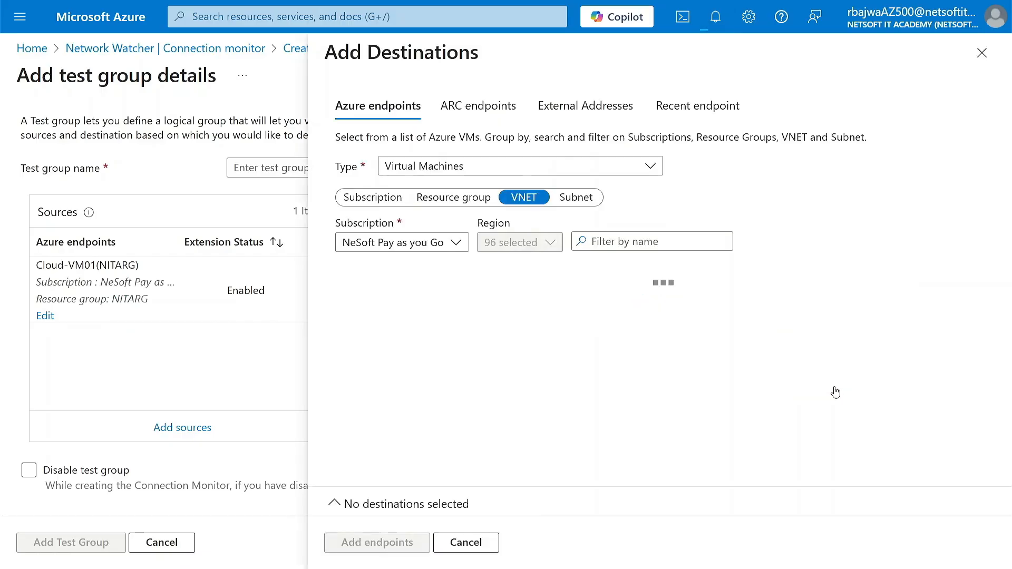
click(376, 321)
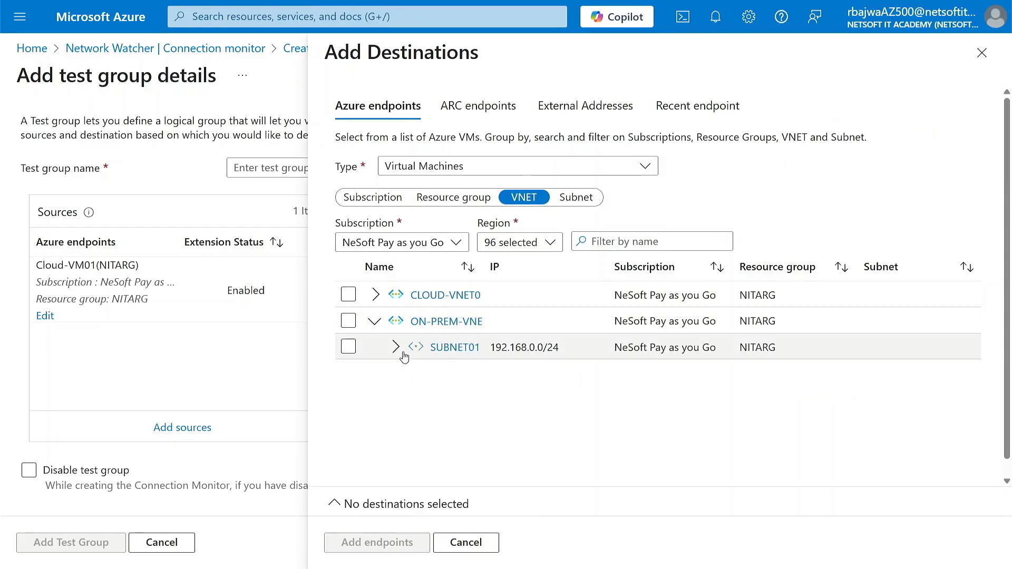
click(395, 347)
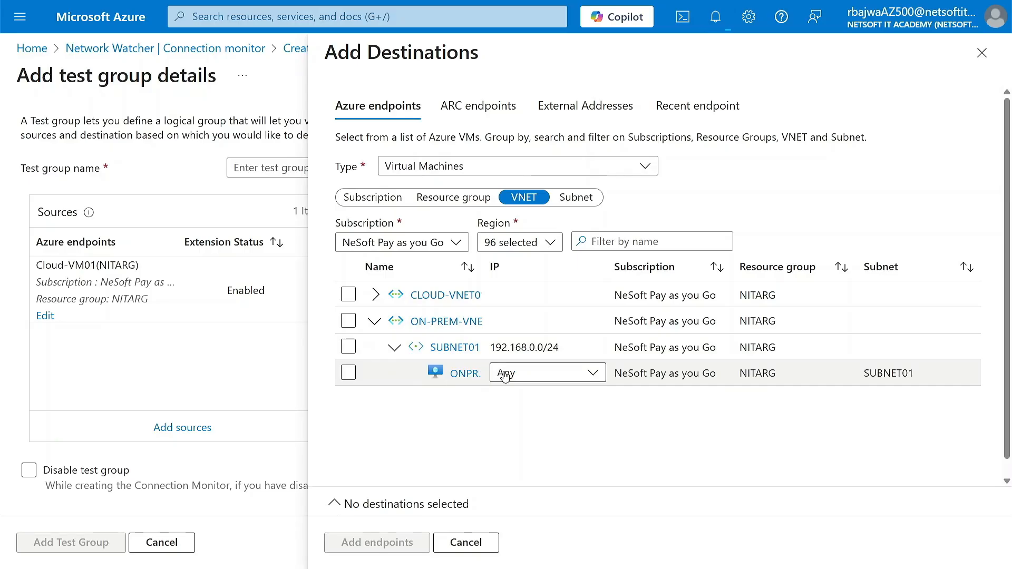
click(349, 373)
click(599, 387)
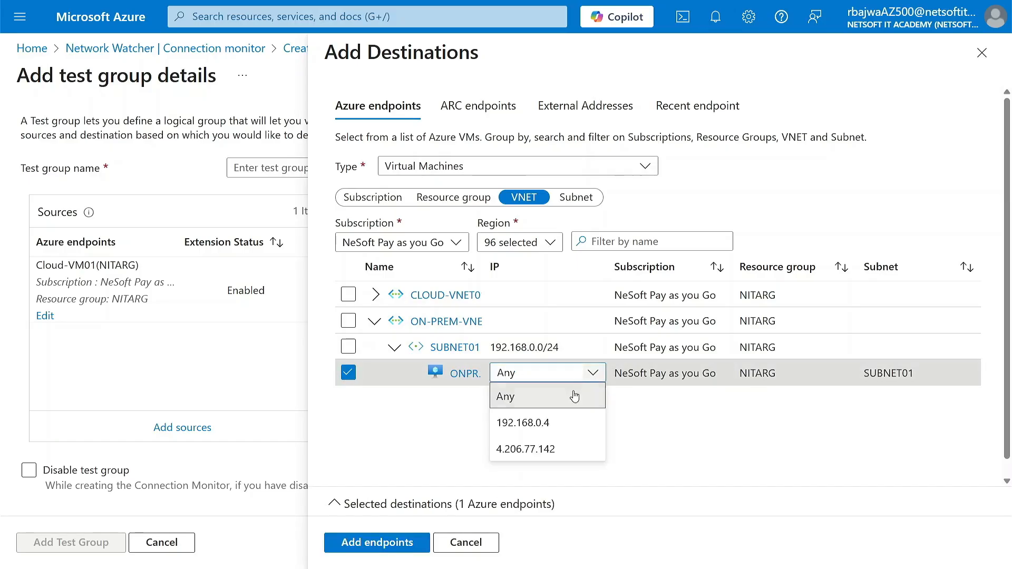
click(533, 448)
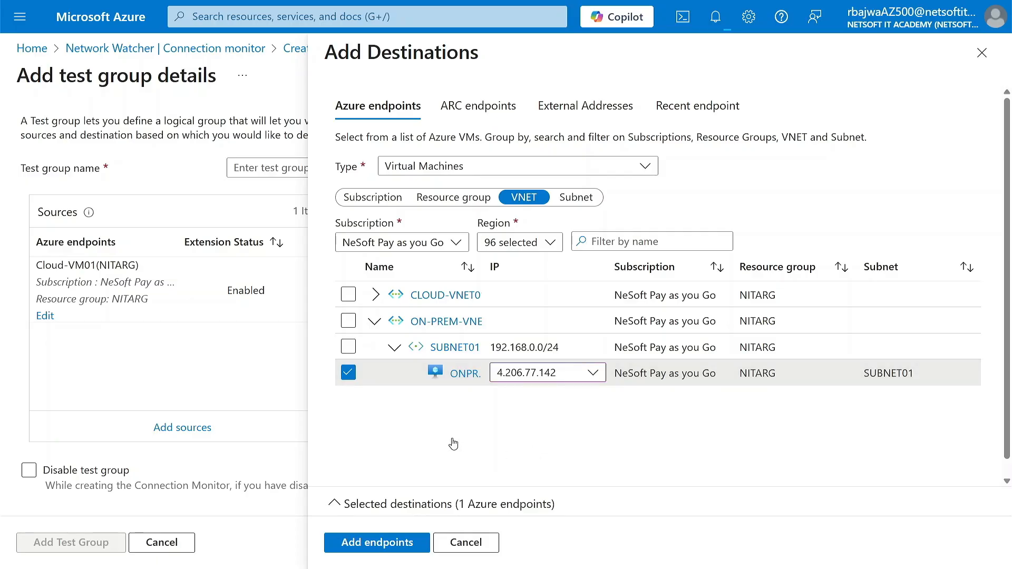
click(378, 543)
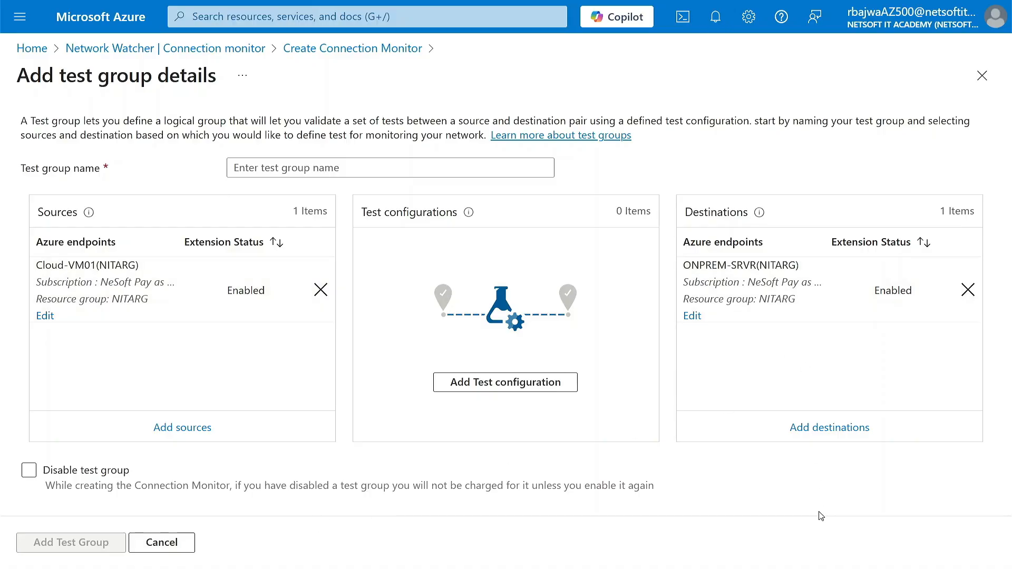
Start a new test configuration for the test group and name it NITAC
click(489, 387)
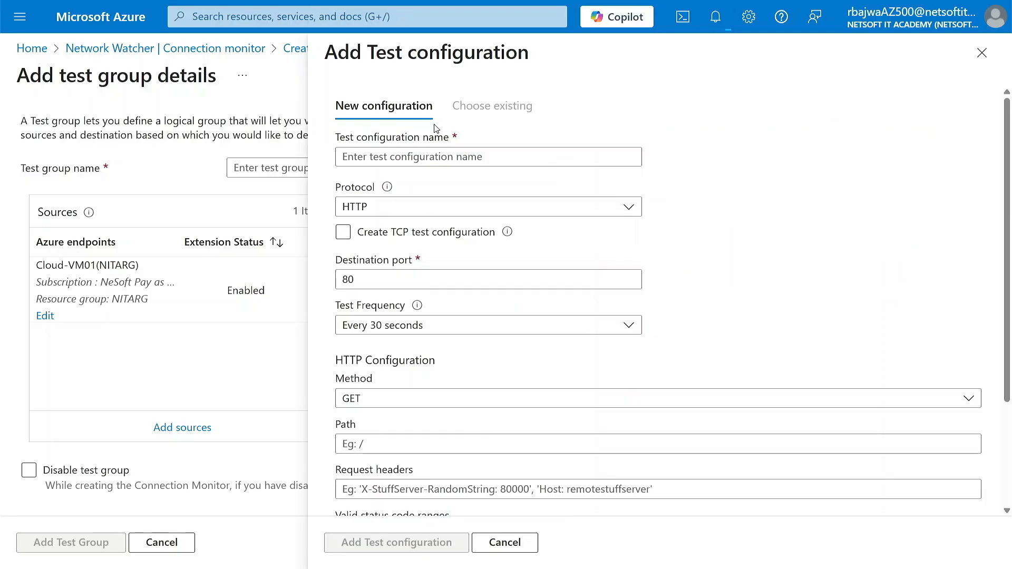
click(388, 157)
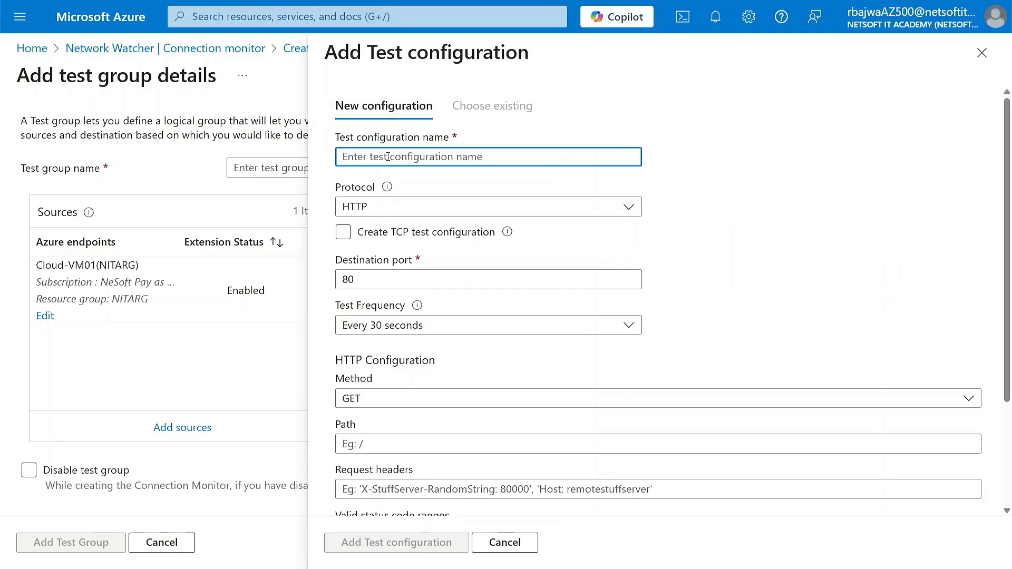
text(NITA)
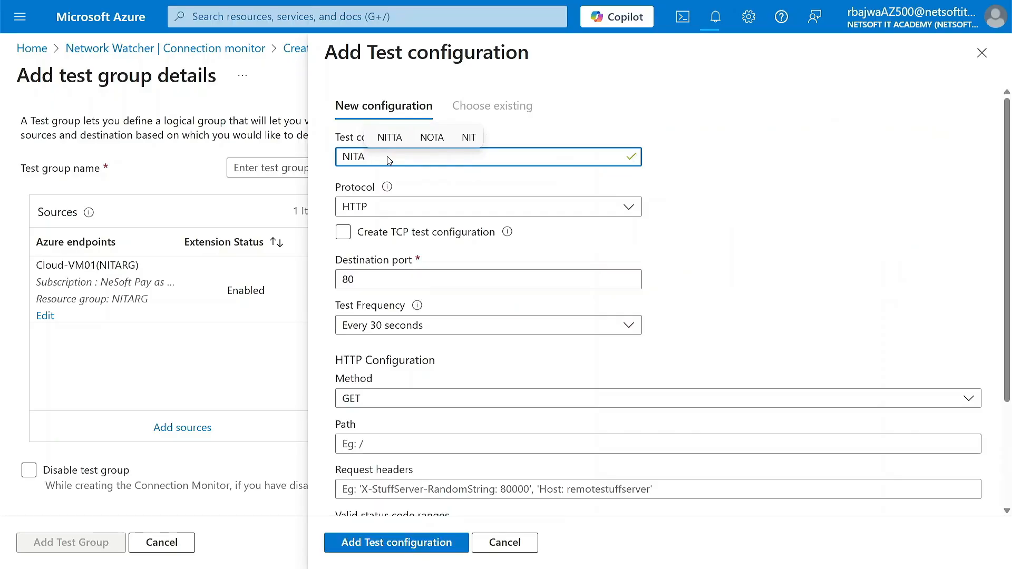
text(C)
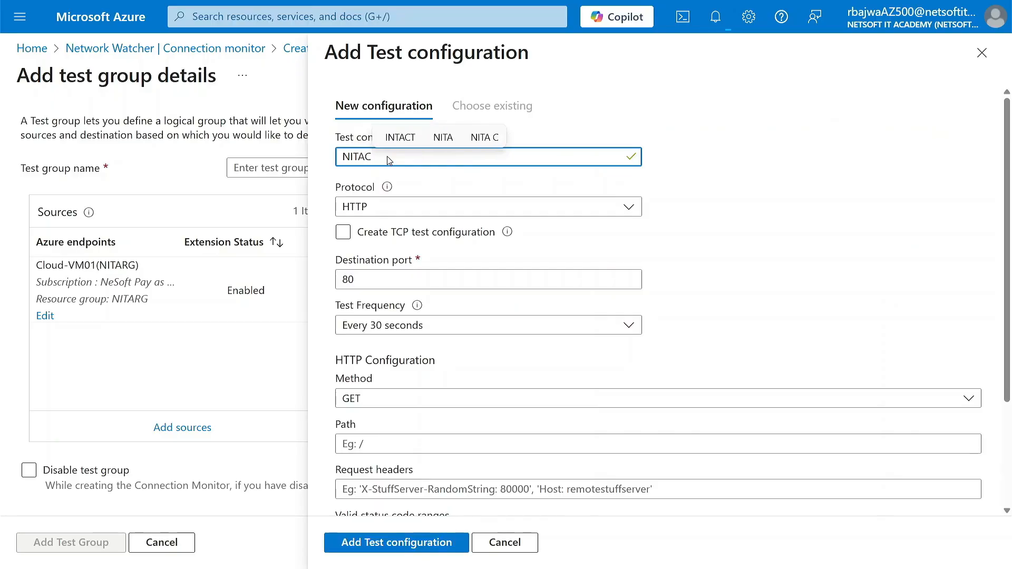
Try ICMP and TCP as the test configuration's protocol and settle on ICMP
click(388, 207)
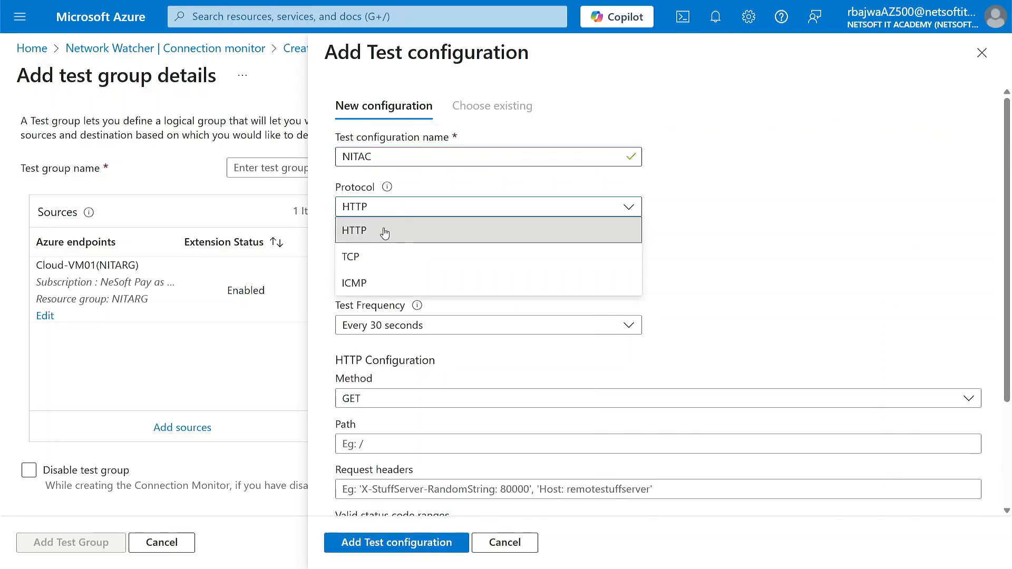
click(386, 232)
click(391, 211)
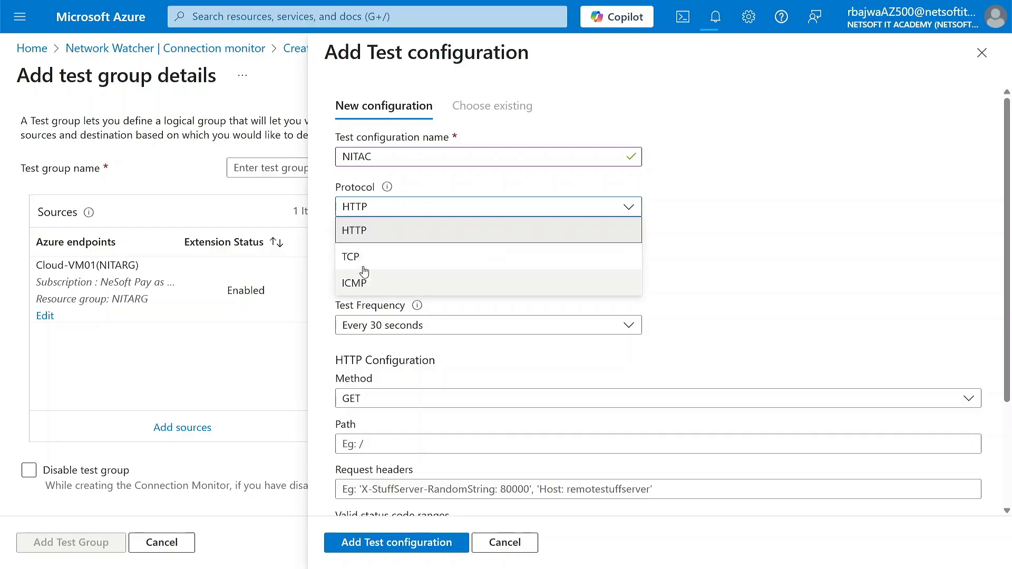
click(369, 280)
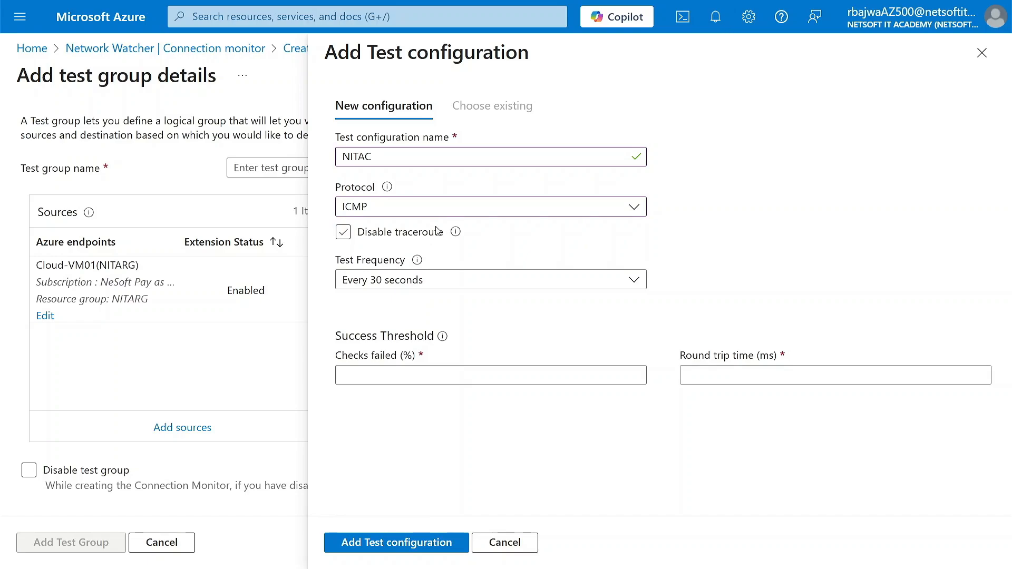
click(441, 211)
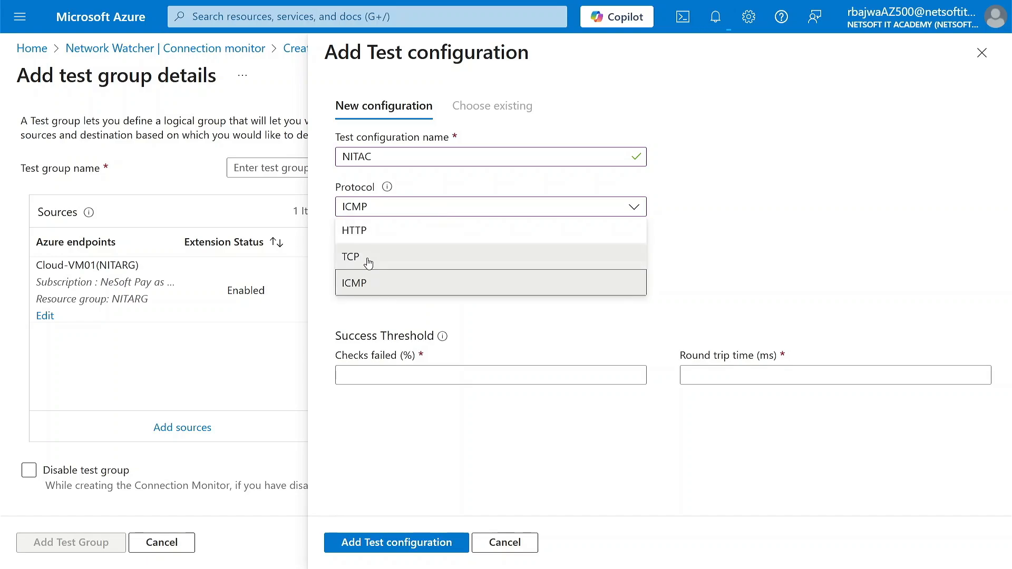
click(368, 262)
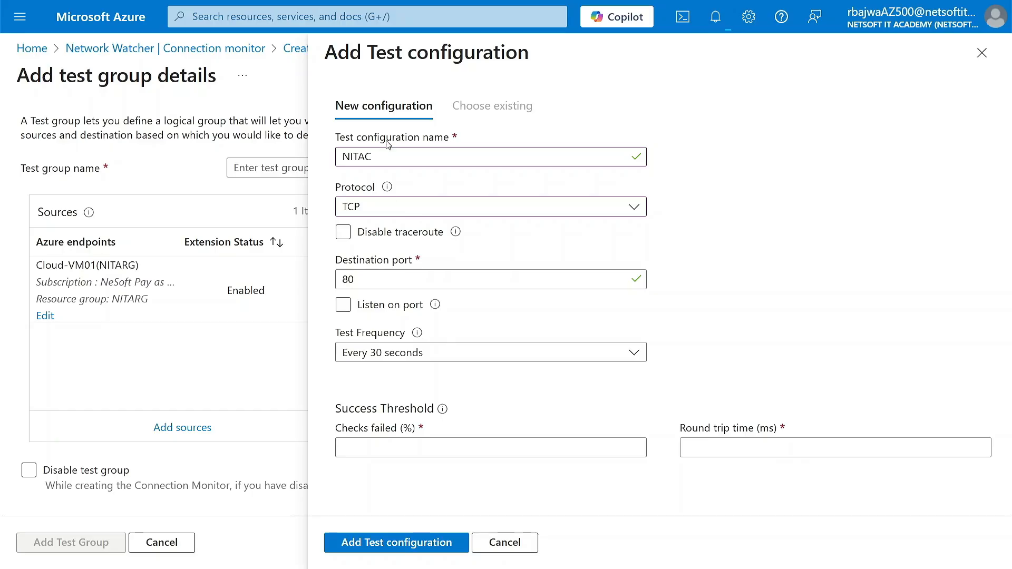
click(392, 211)
click(384, 285)
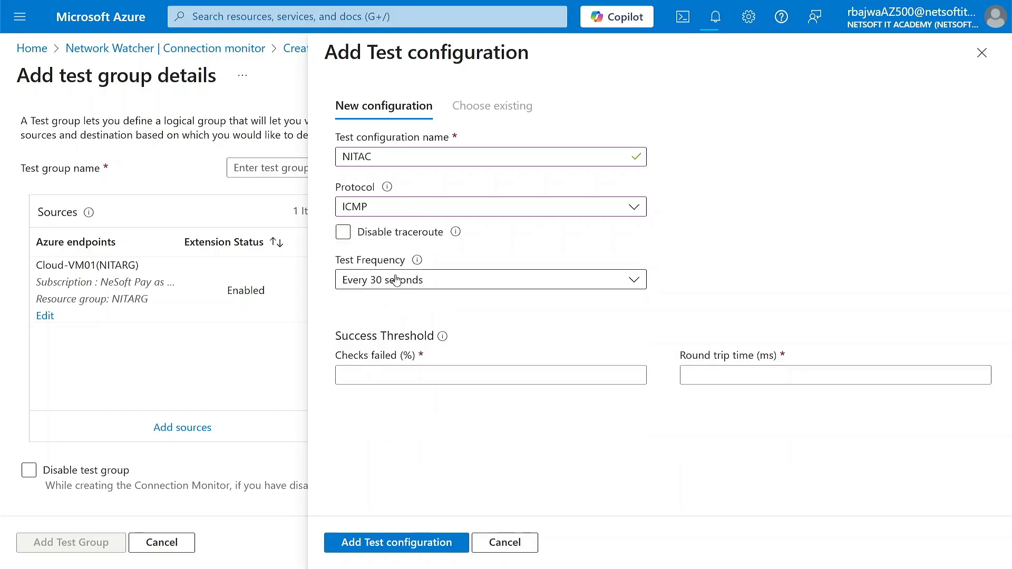
Set the NITAC test configuration's frequency to a custom interval of 5 seconds
click(432, 287)
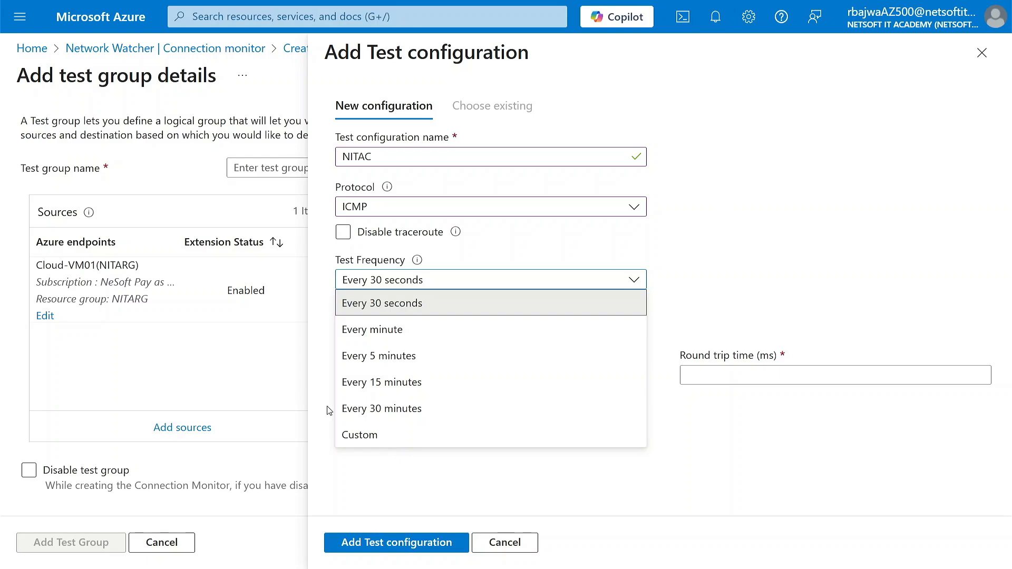
click(389, 440)
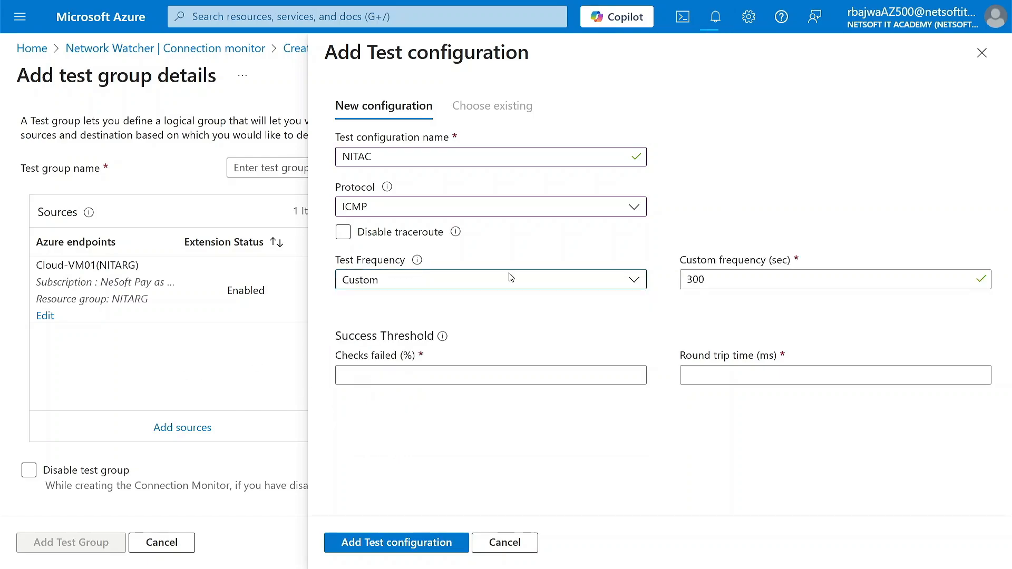
click(692, 281)
double_click(694, 280)
text(2)
key(BackSpace)
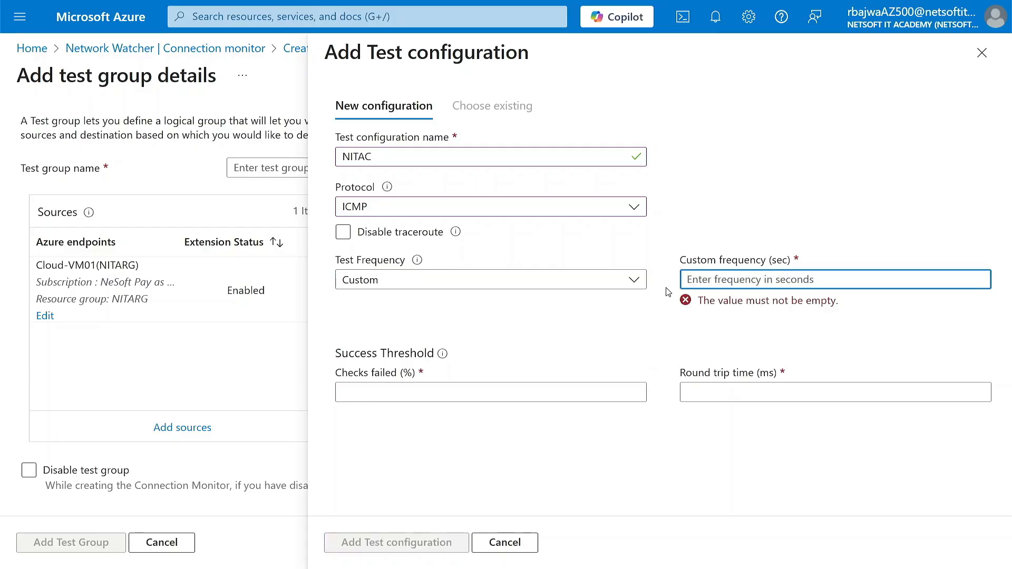
text(5)
key(BackSpace)
text(12)
click(723, 329)
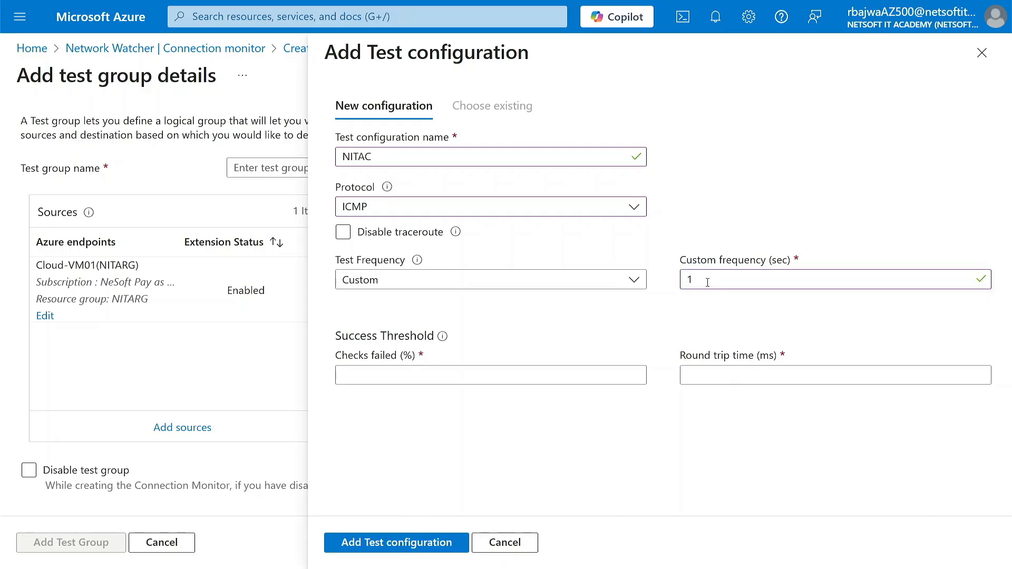
drag(707, 280, 679, 285)
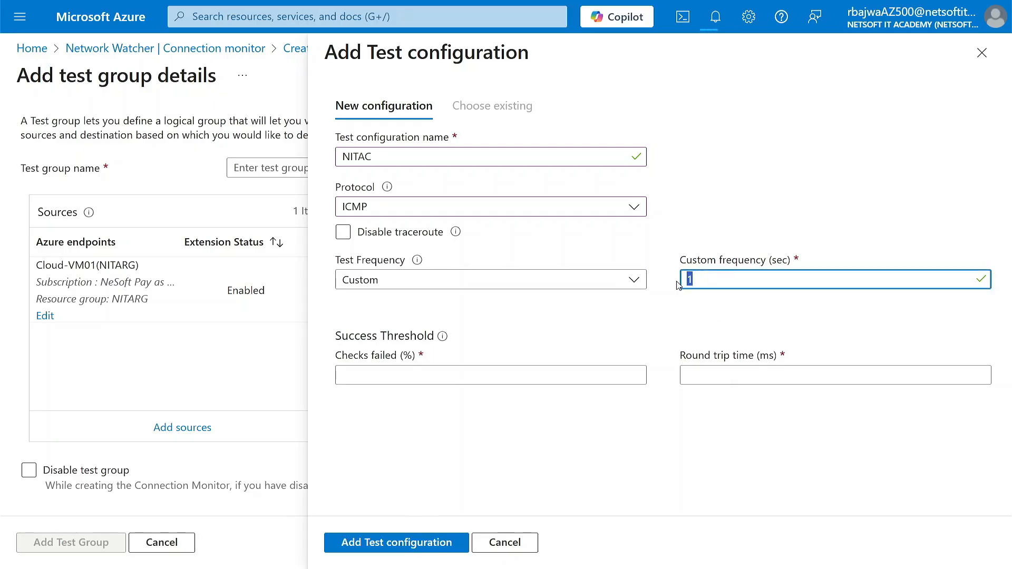
key(BackSpace)
text(5)
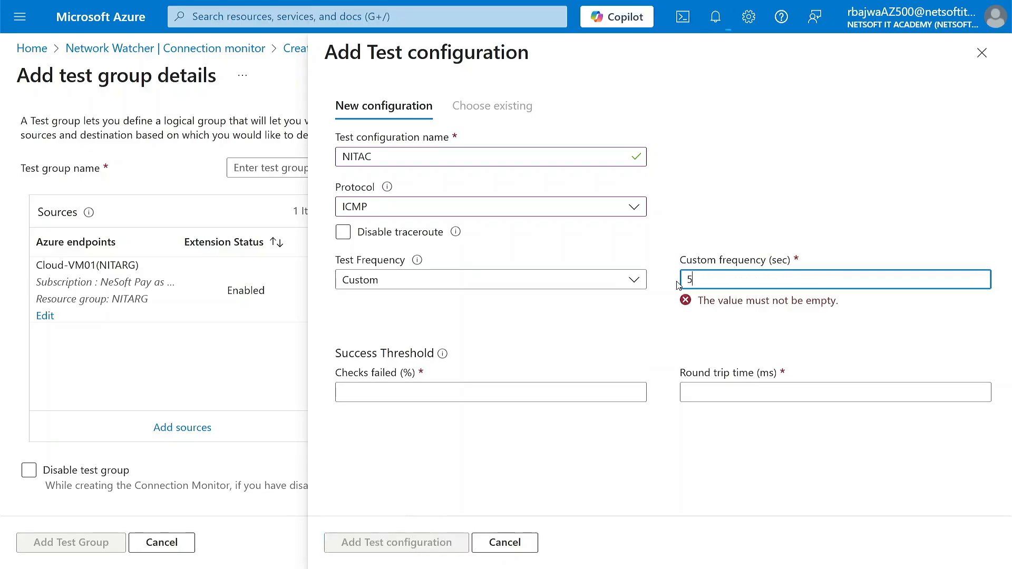
Set the success thresholds to 50% checks failed and 60 ms round trip time, and add the test configuration to the group
click(430, 376)
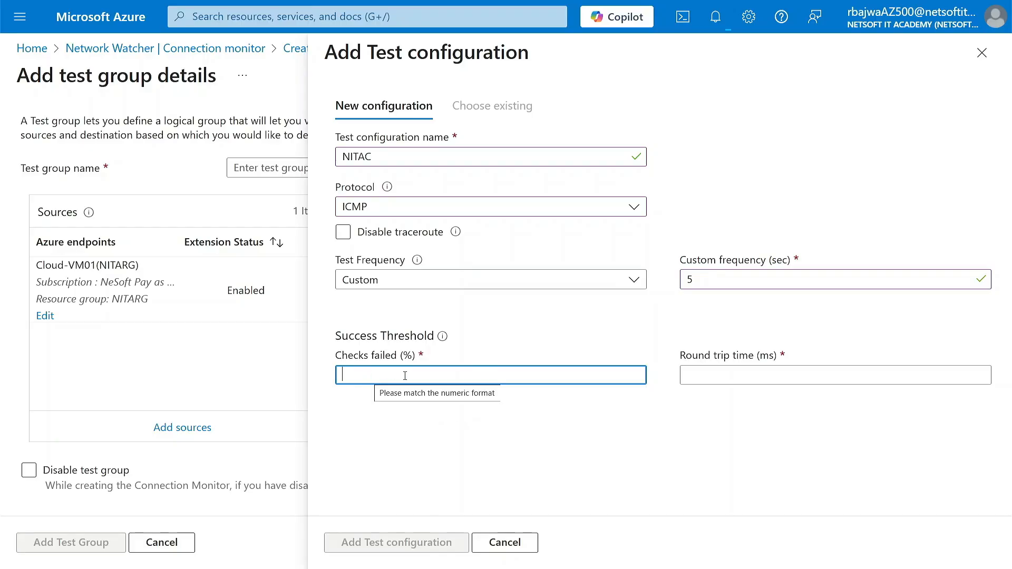
text(50)
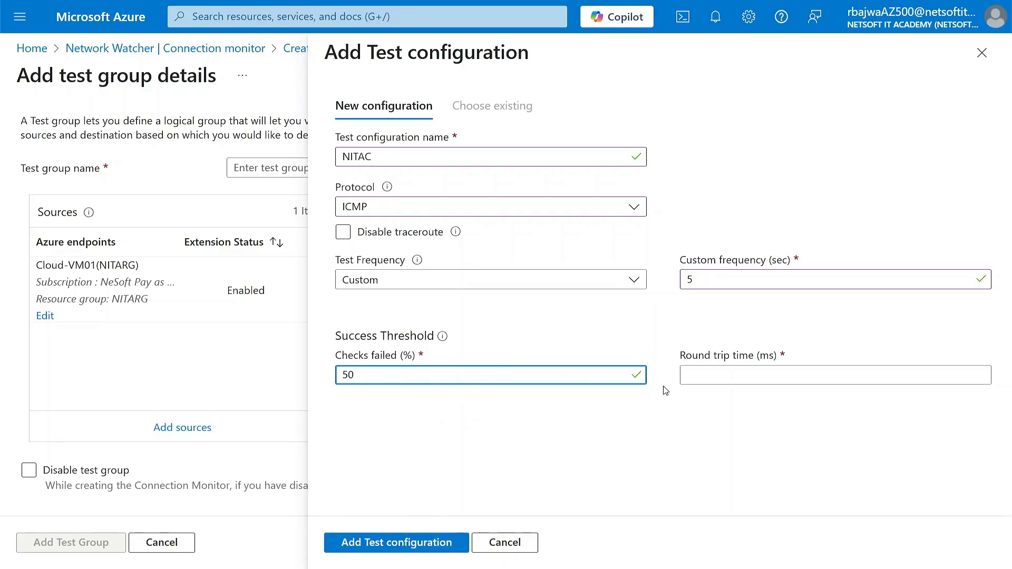
click(736, 374)
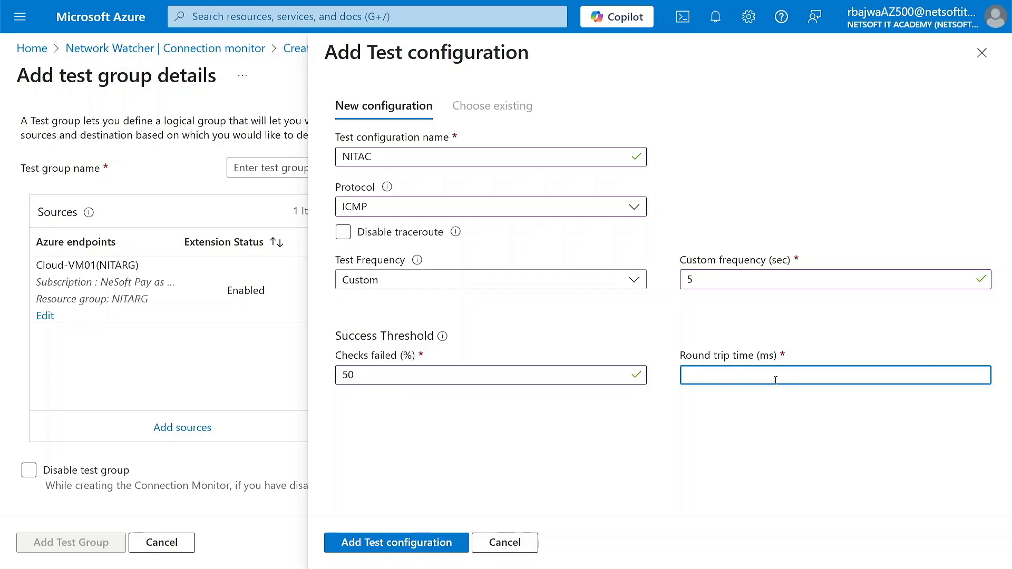
text(60)
click(648, 442)
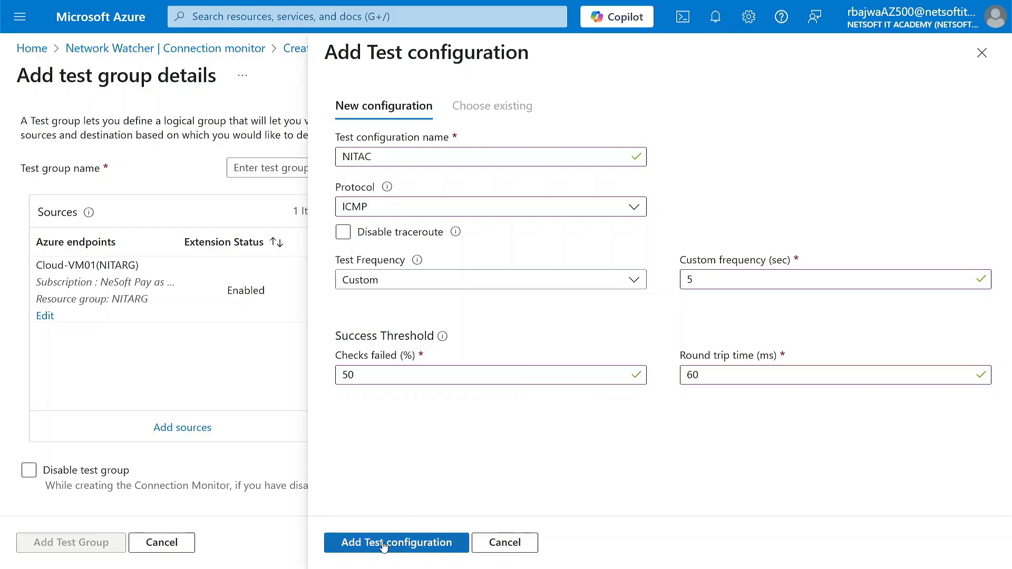
click(407, 548)
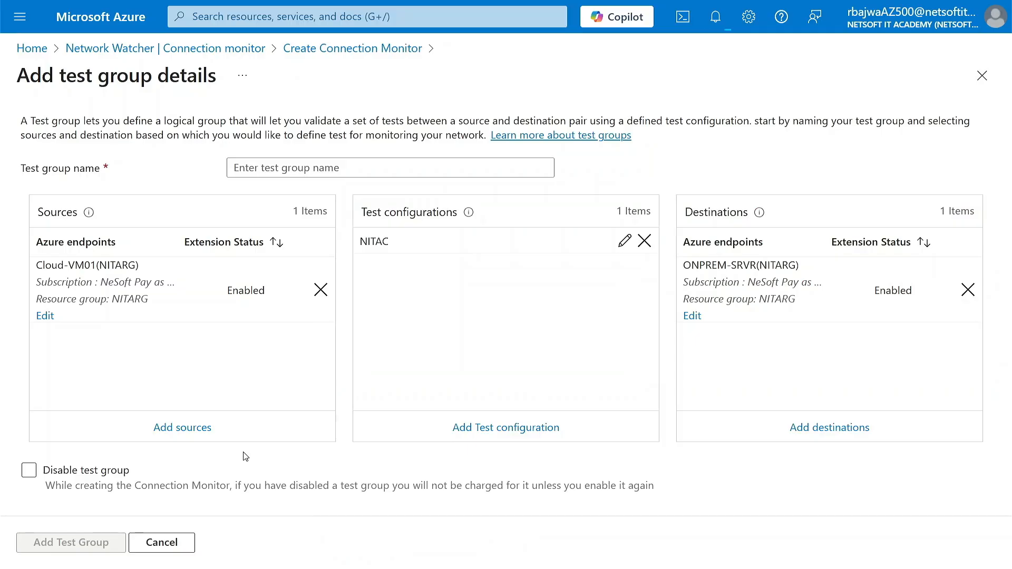
Name the test group NITATEST and add it to the connection monitor
click(295, 170)
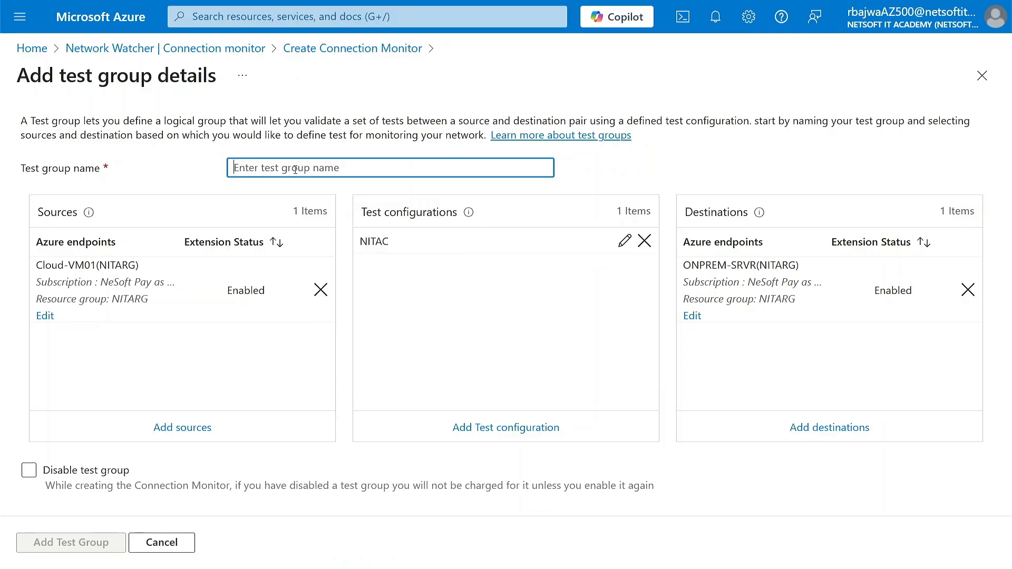
text(NITATEST)
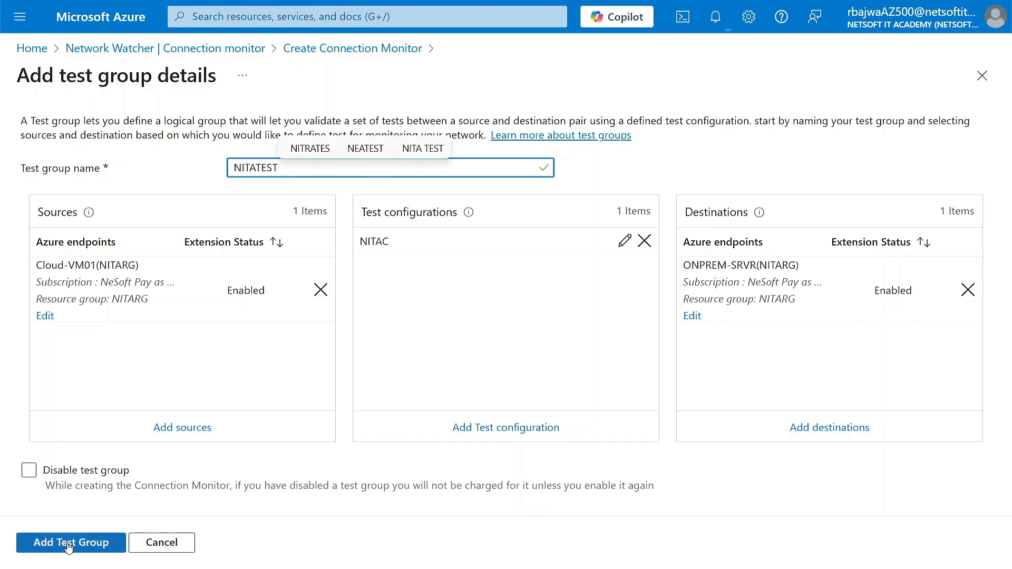
click(79, 544)
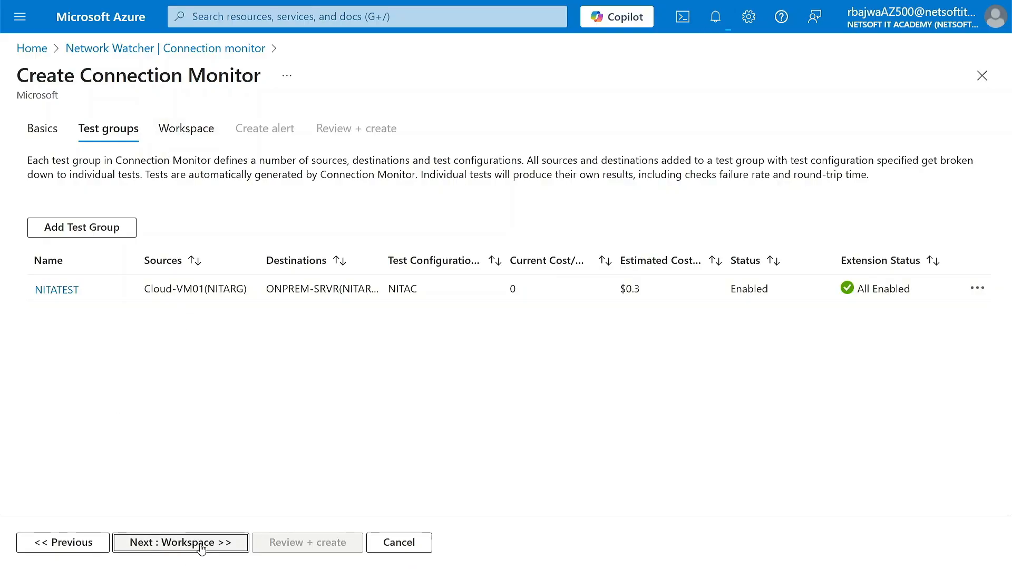
Keep the default workspace for the monitoring data and enable alert creation for the connection monitor
click(201, 549)
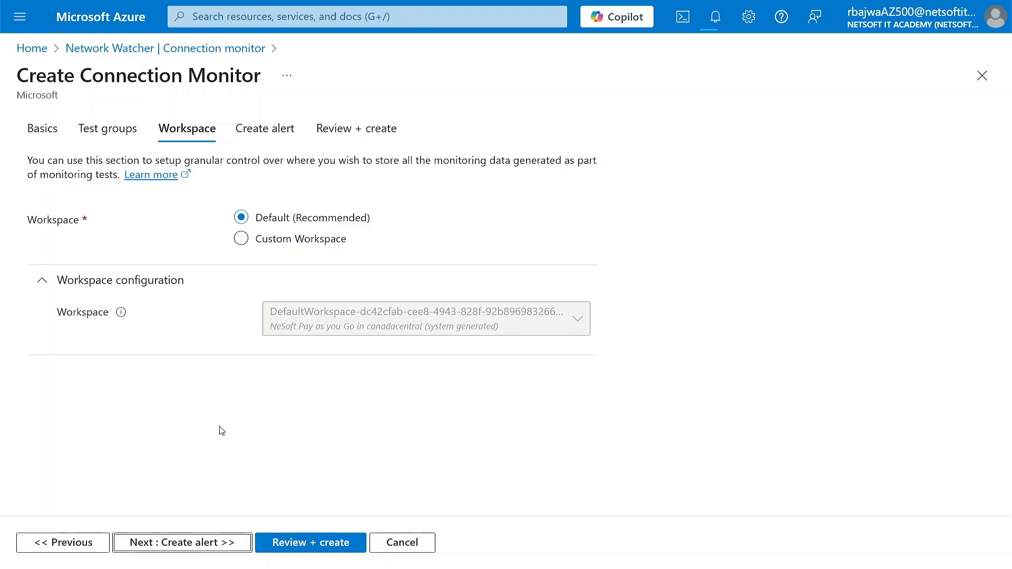
click(199, 543)
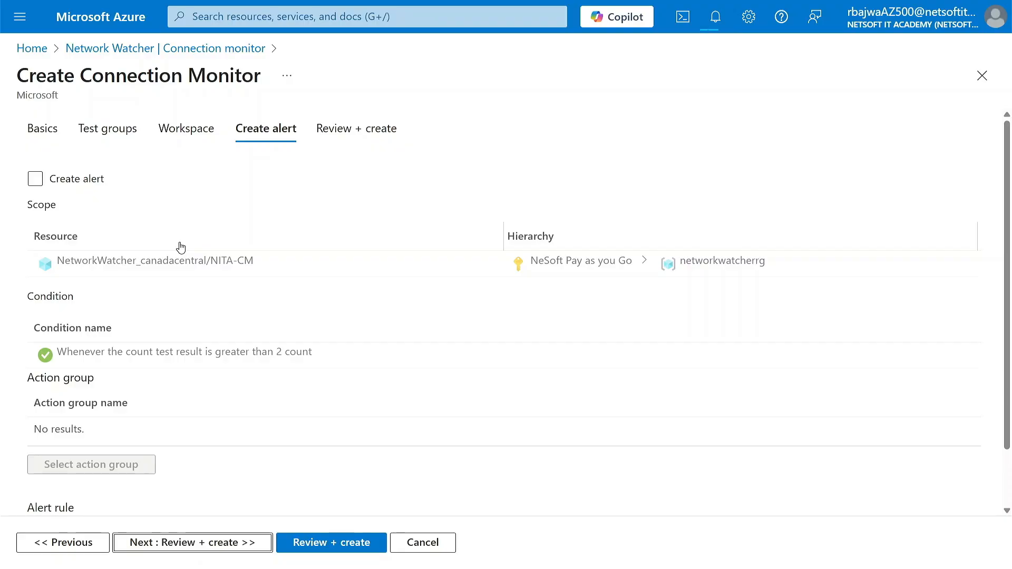
click(34, 179)
click(41, 182)
click(41, 182)
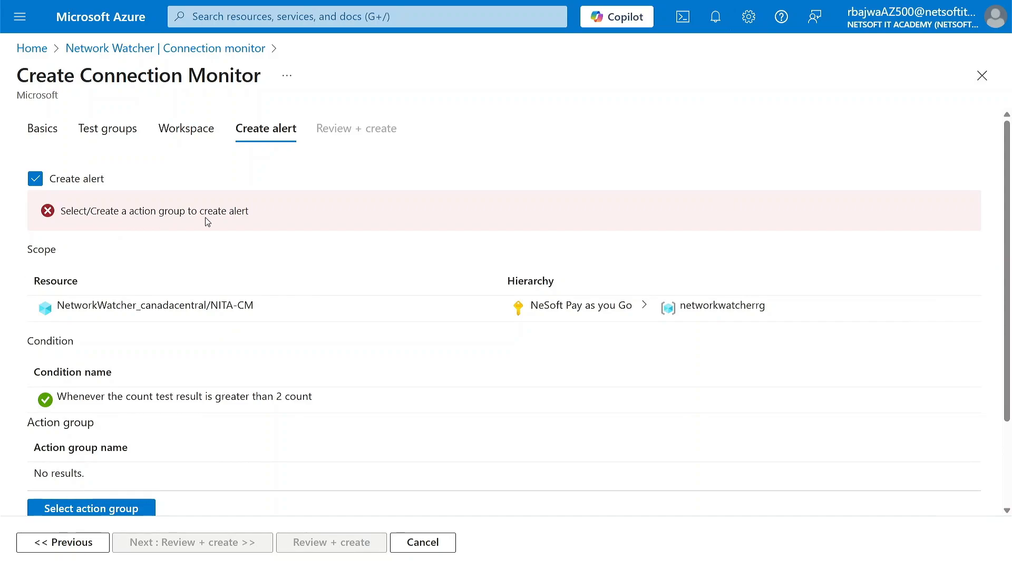
Create an action group under the NeSoft Pay as you Go subscription with the recipient's e-mail address and assign it to the alert
scroll(235, 331, down, 2)
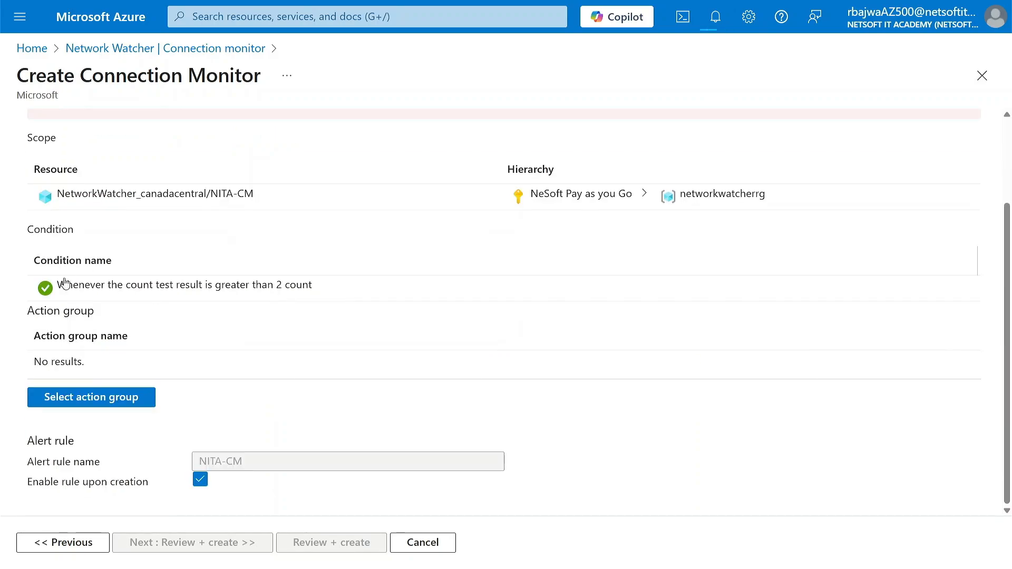
click(102, 399)
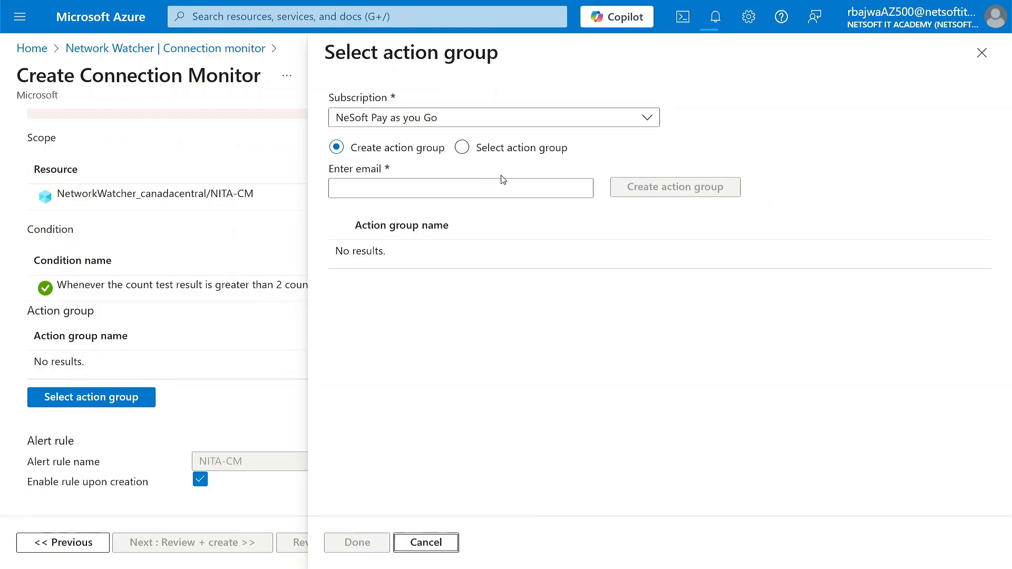
click(418, 194)
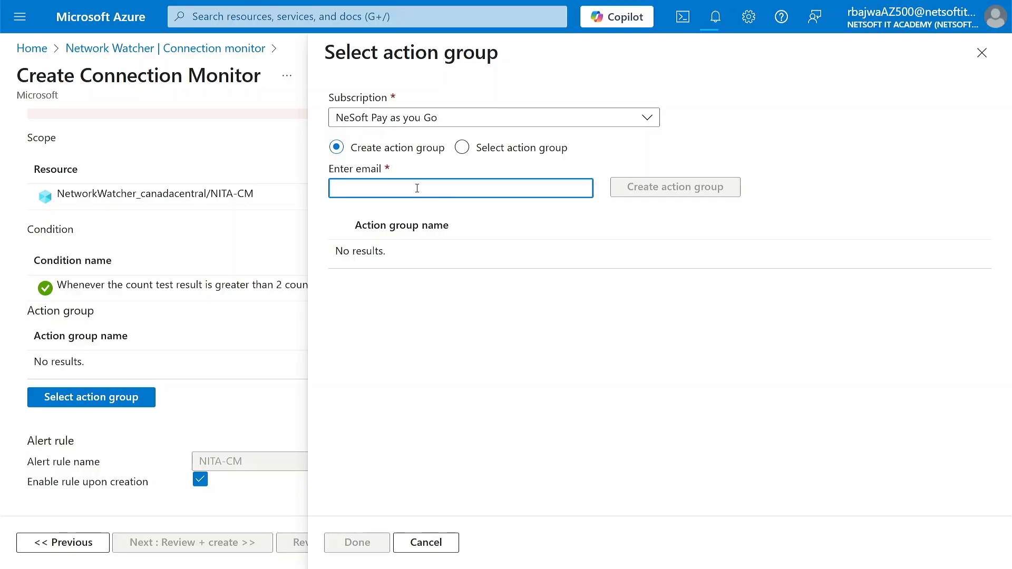
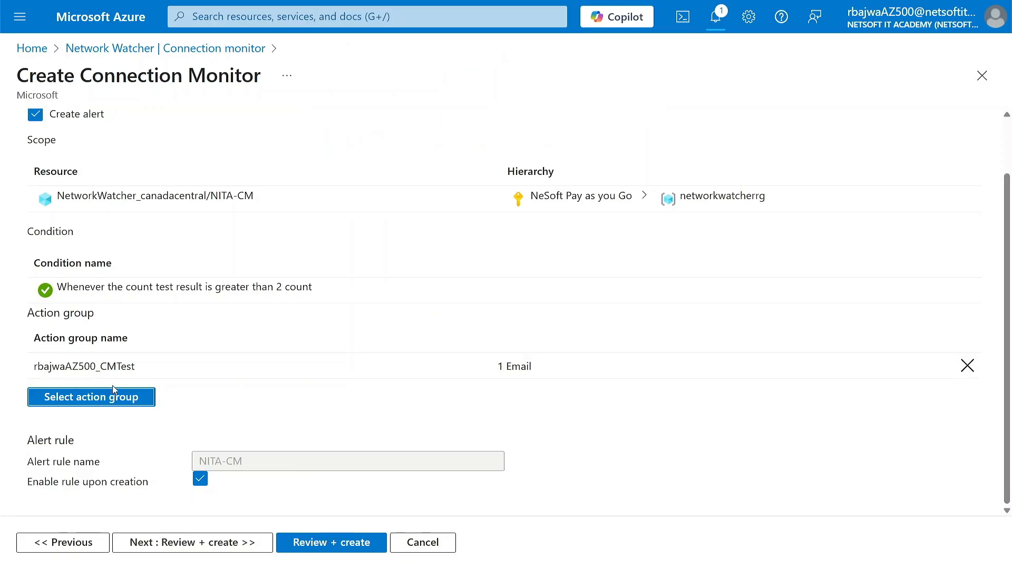
Review the alert settings and the monitor's summary, and create the connection monitor NITA-CM
scroll(140, 371, up, 2)
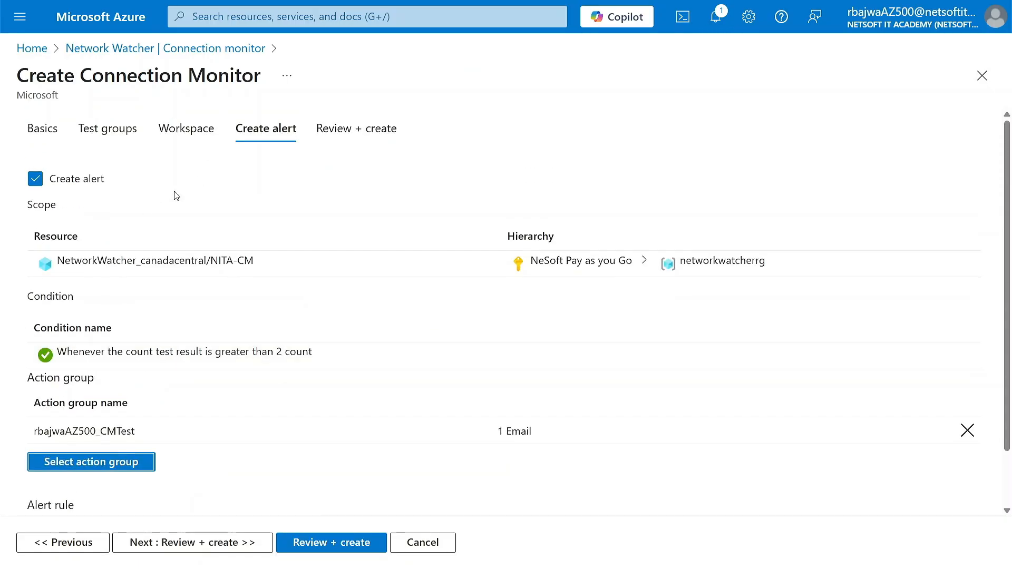
scroll(217, 343, down, 2)
scroll(116, 159, up, 2)
scroll(245, 343, down, 2)
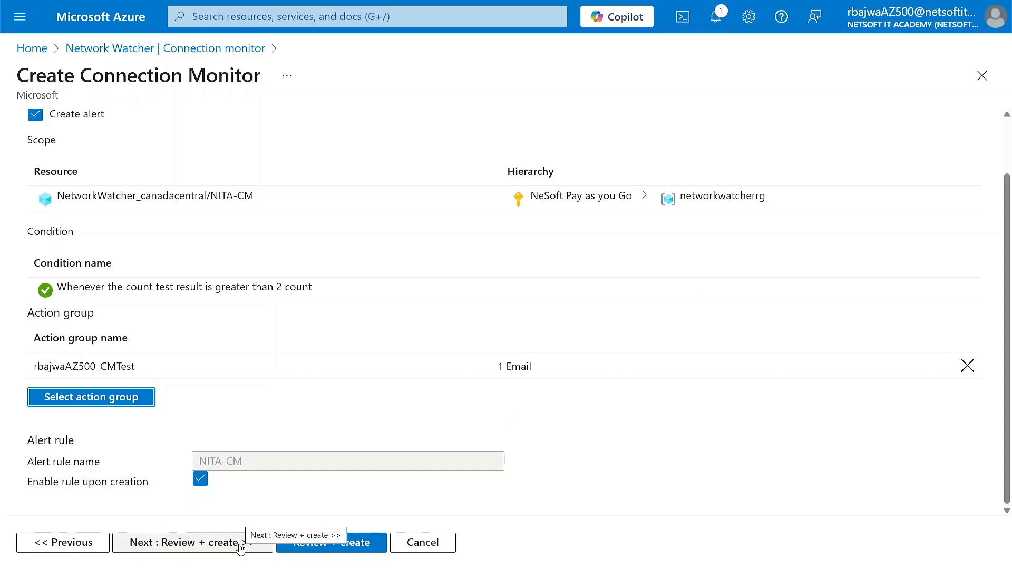
click(239, 544)
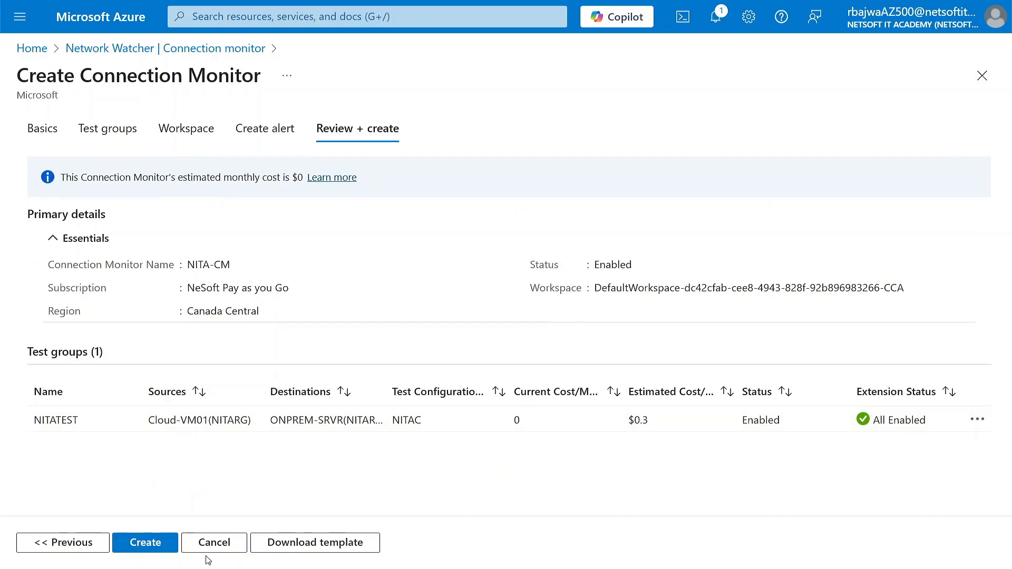
click(155, 548)
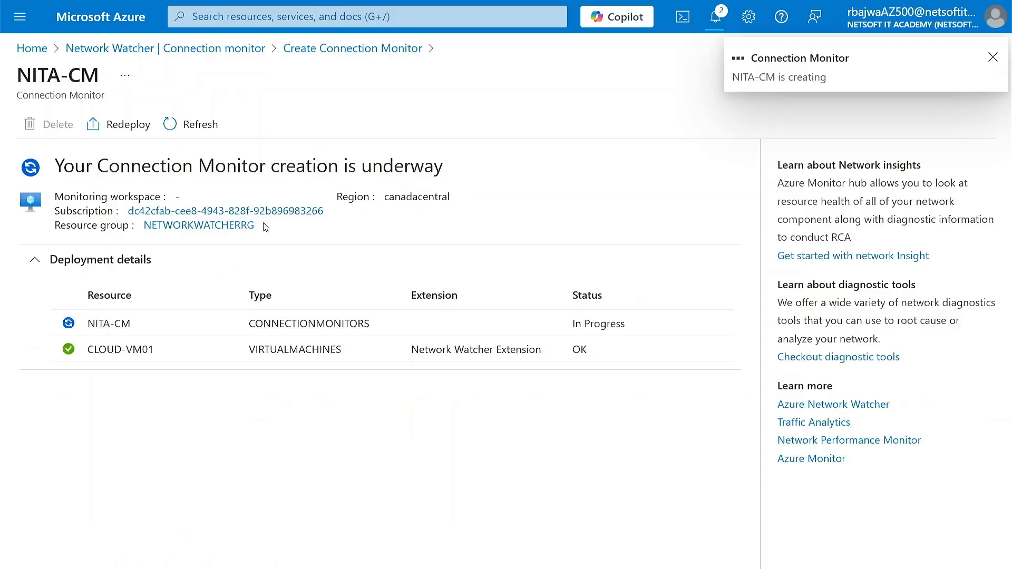
Return to the portal's home page and bring up the Virtual machines service
click(132, 24)
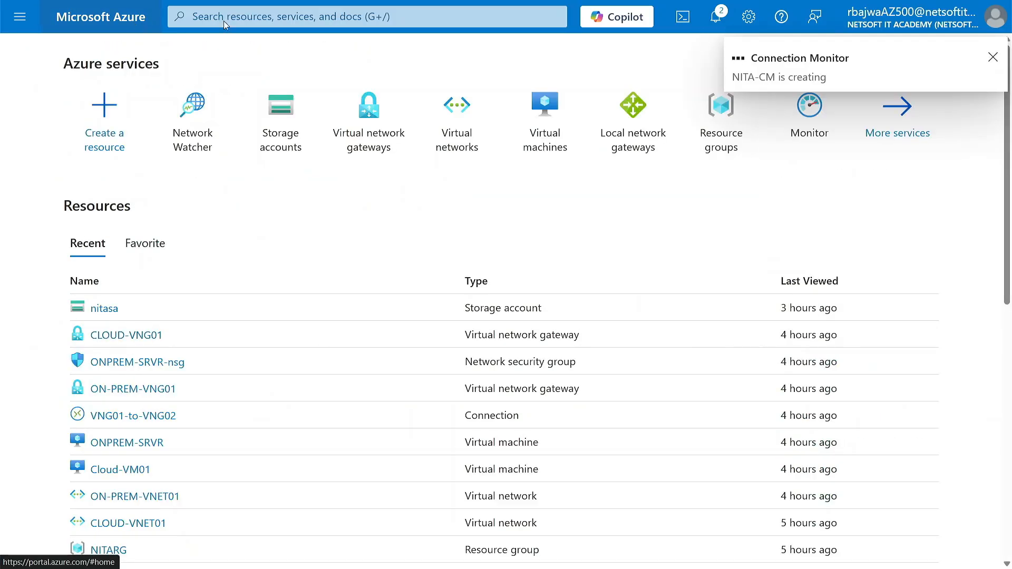
mouse_move(535, 115)
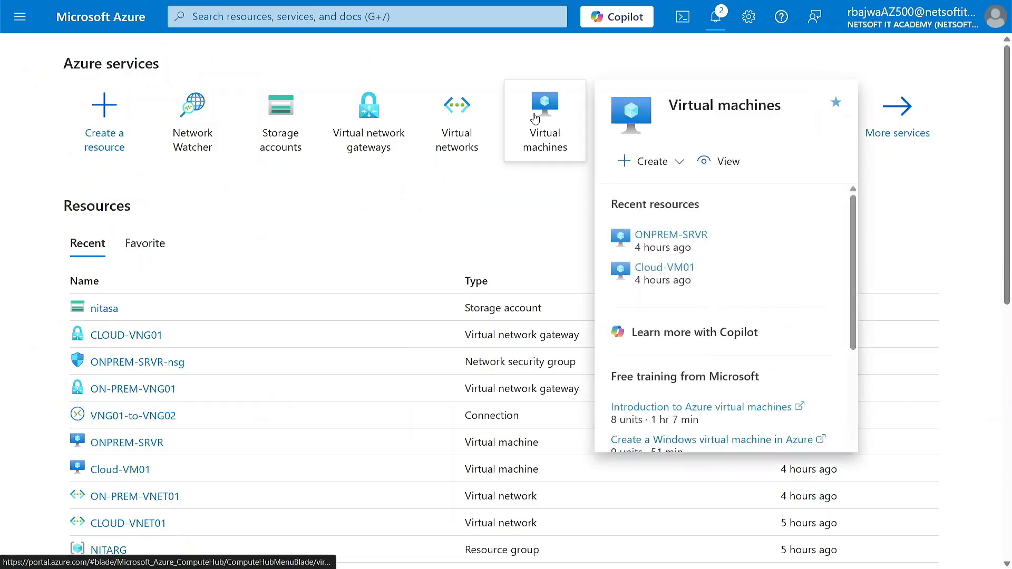